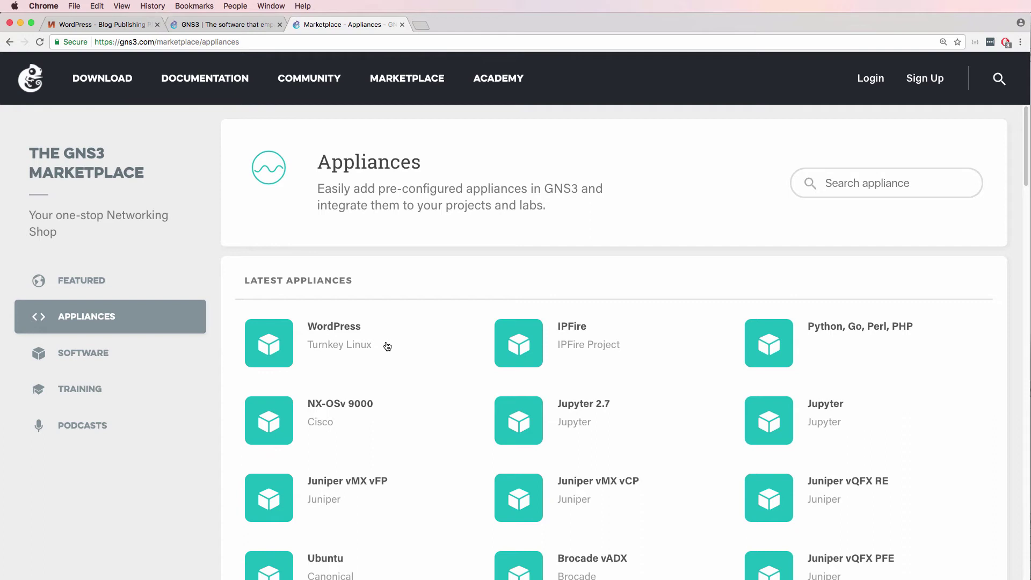
Scroll TurnKey Linux's full appliance catalogue past WordPress and OpenVPN, then return to the Marketplace page
left_click(120, 25)
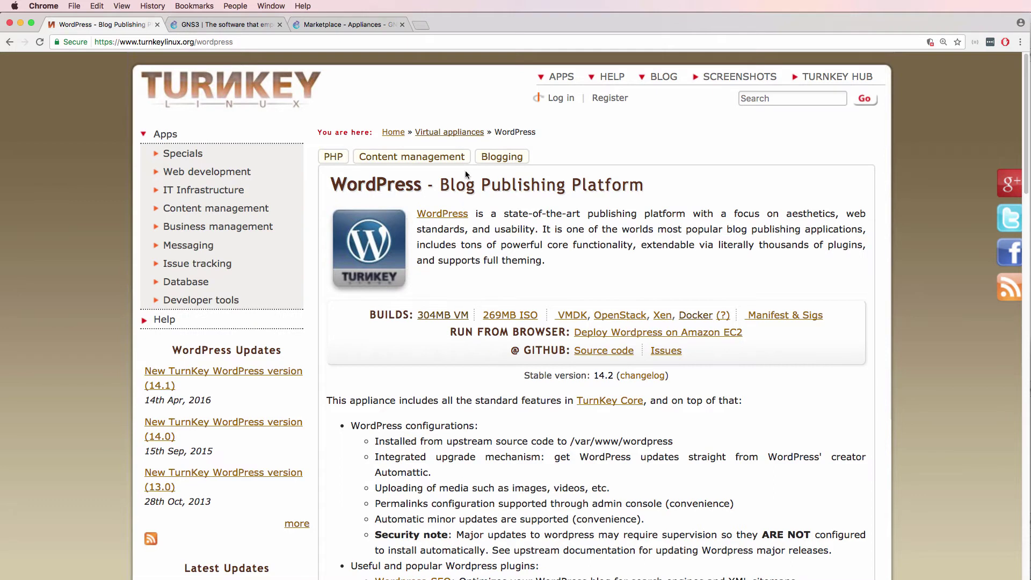
left_click(450, 132)
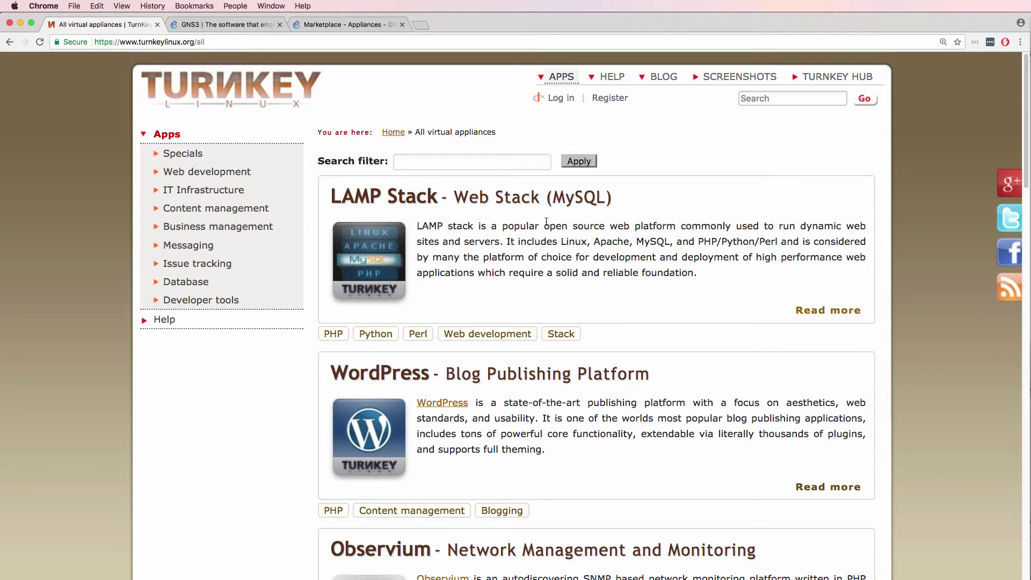
scroll(546, 222, "down", 2)
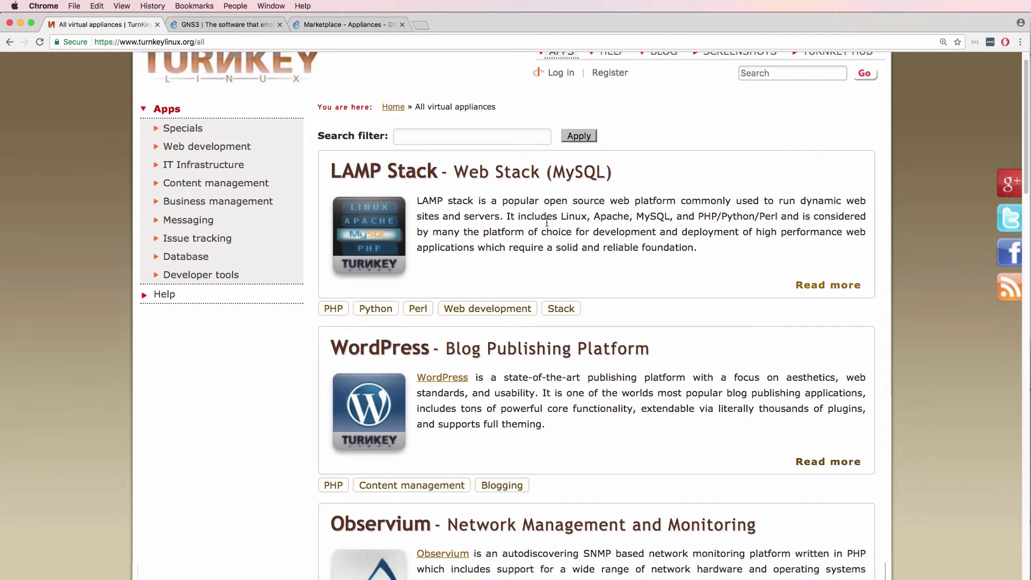
scroll(546, 222, "down", 2)
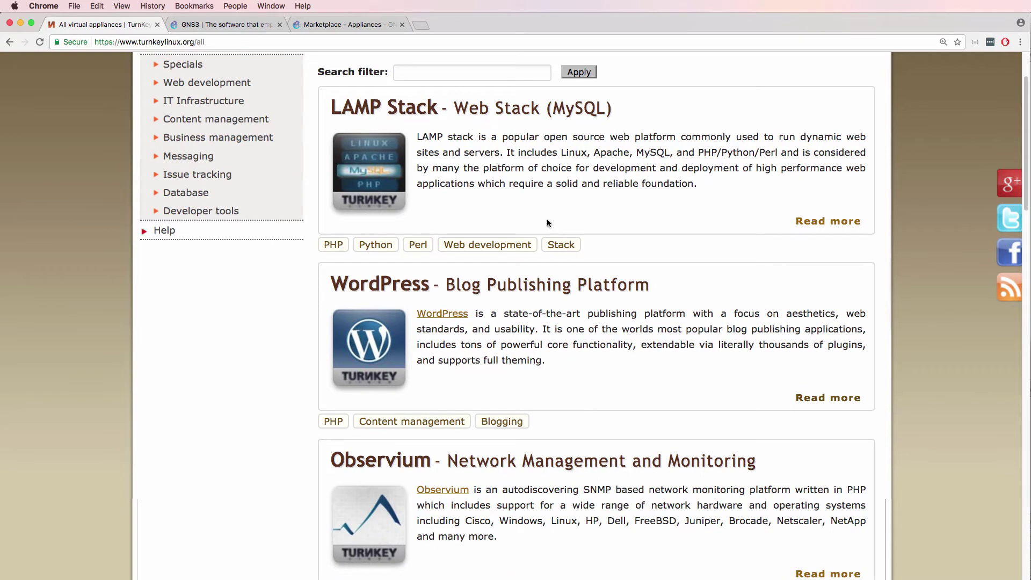
scroll(547, 222, "down", 3)
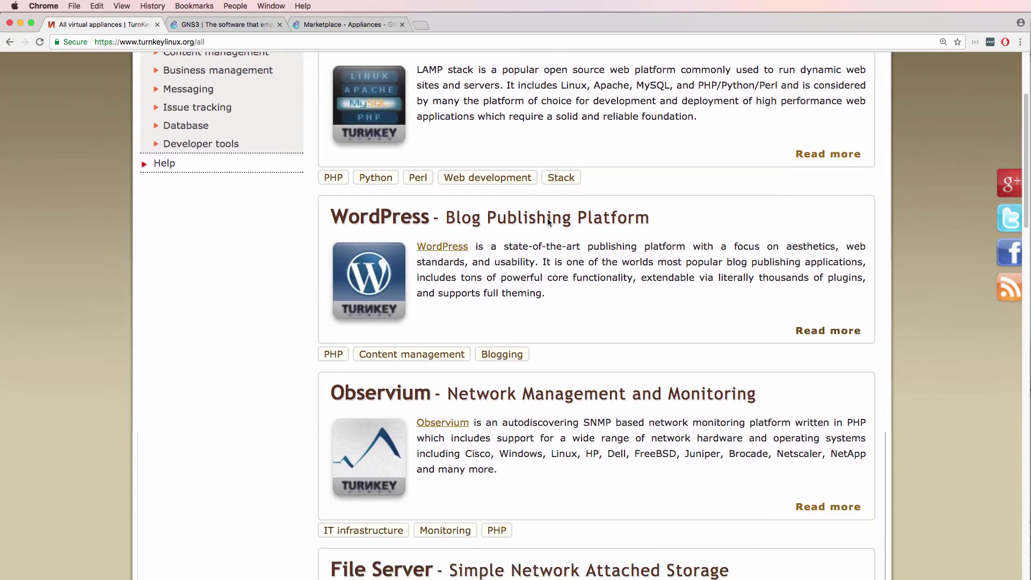
scroll(547, 221, "down", 10)
scroll(548, 221, "down", 8)
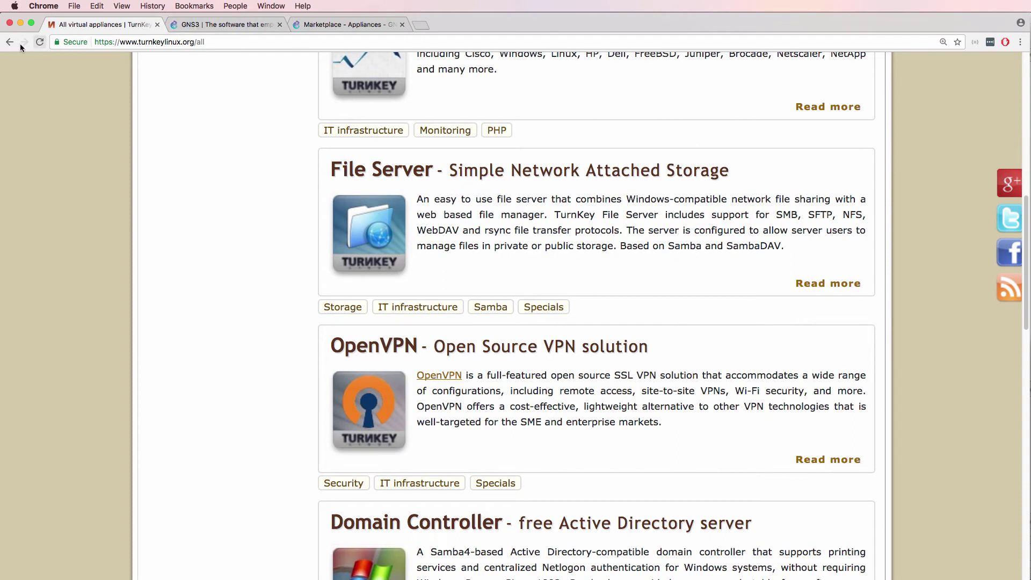
left_click(333, 25)
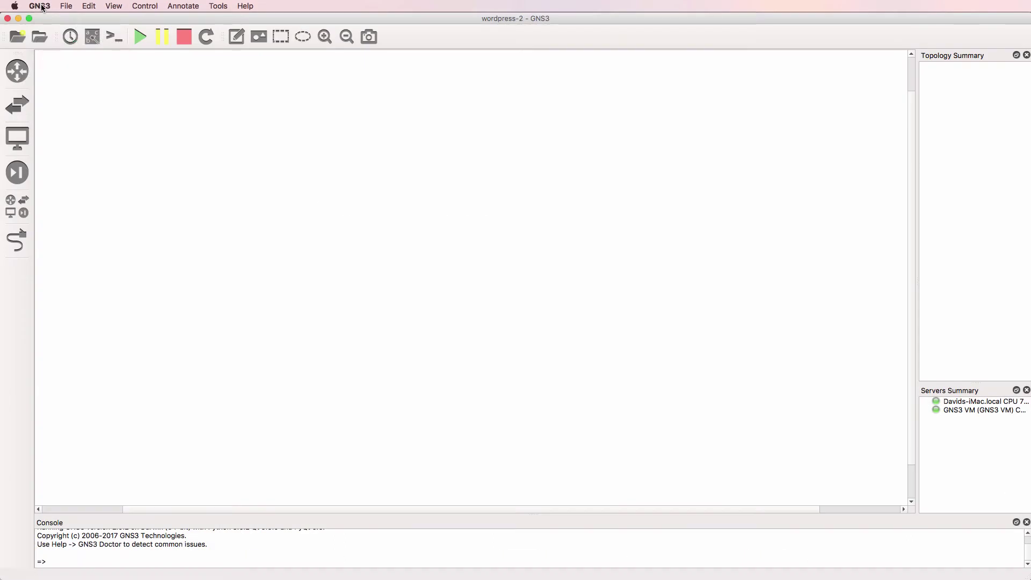
Check in the About GNS3 box that version 2.0.2 is installed, then close it
left_click(40, 5)
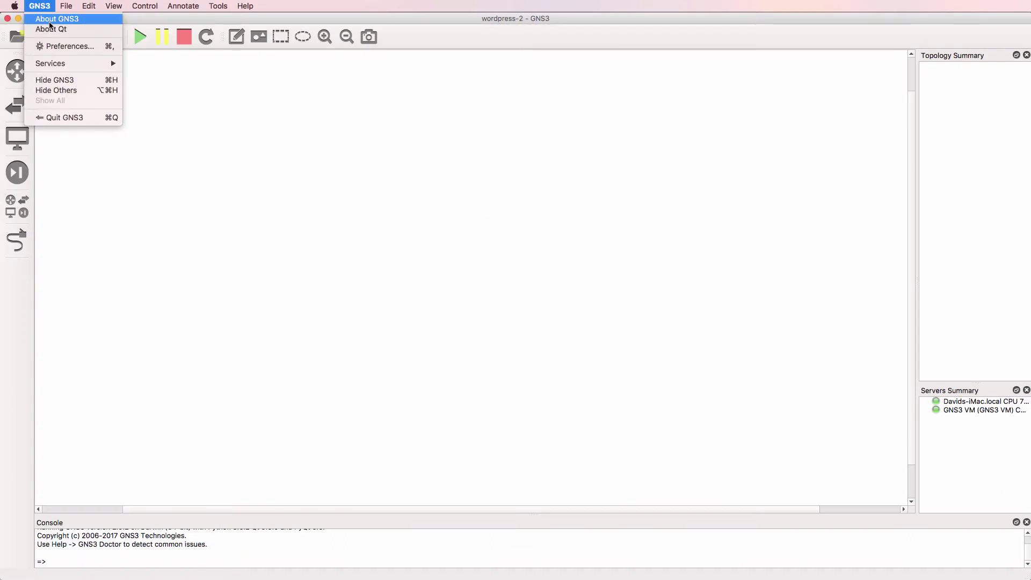
left_click(50, 21)
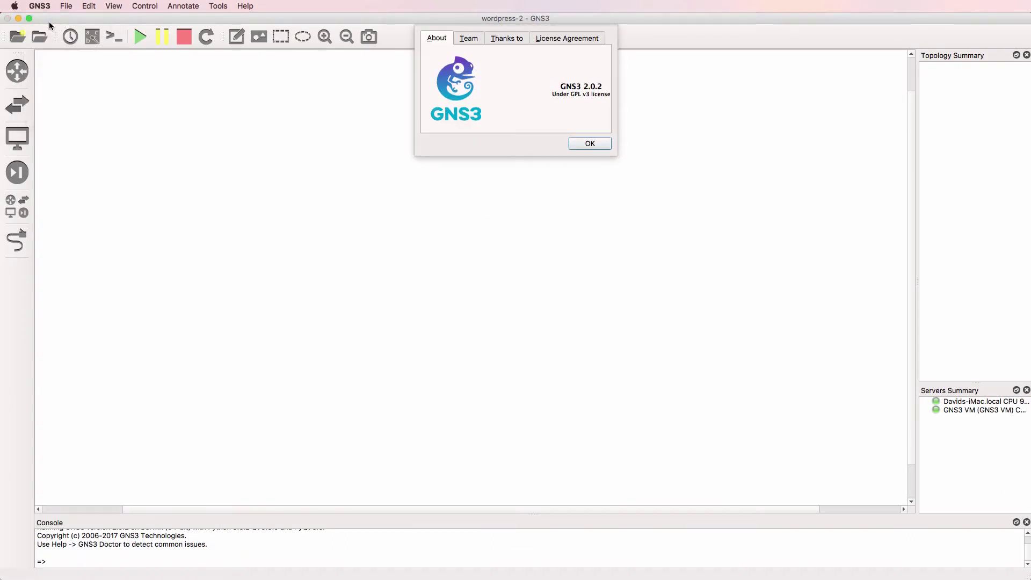
left_click(596, 146)
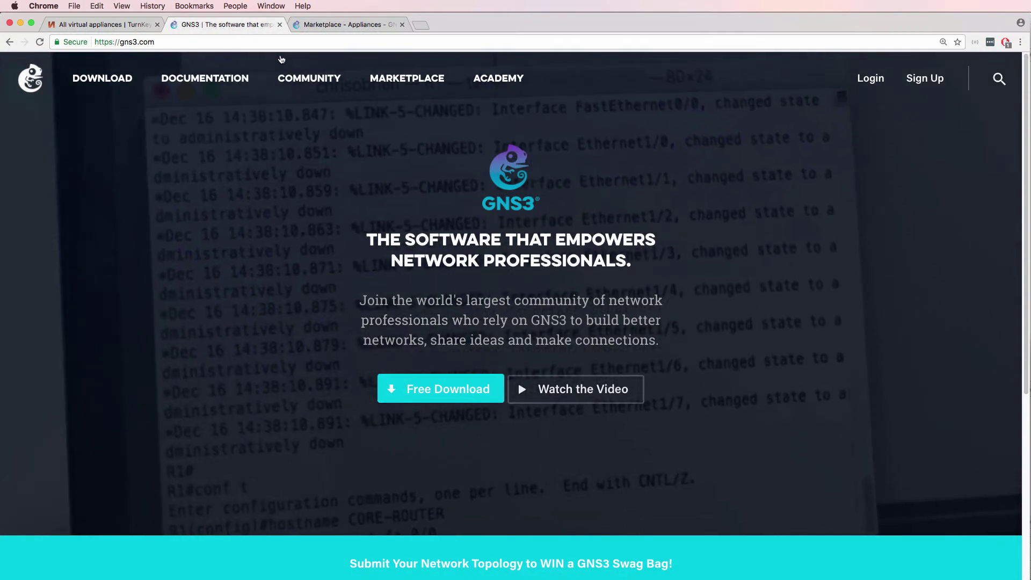
Search Marketplace appliances for 'wordp' and download the TurnKey WordPress template
left_click(415, 81)
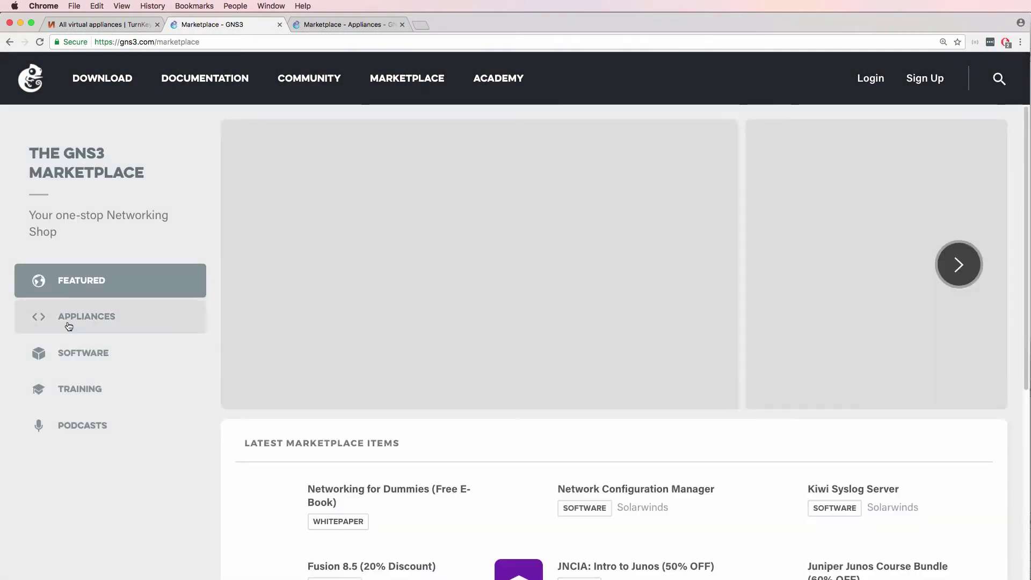
left_click(68, 322)
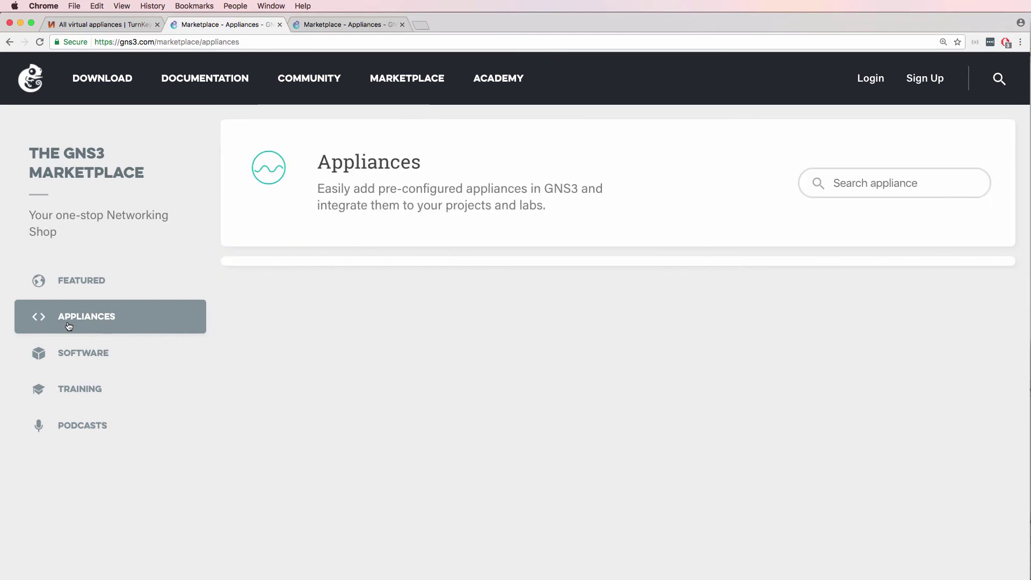
type("wordp")
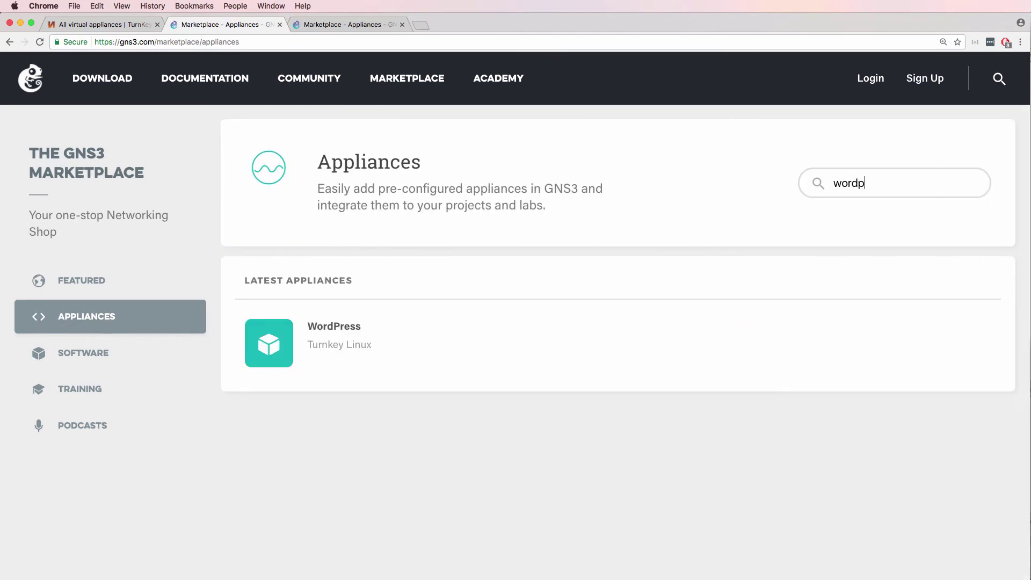
left_click(338, 327)
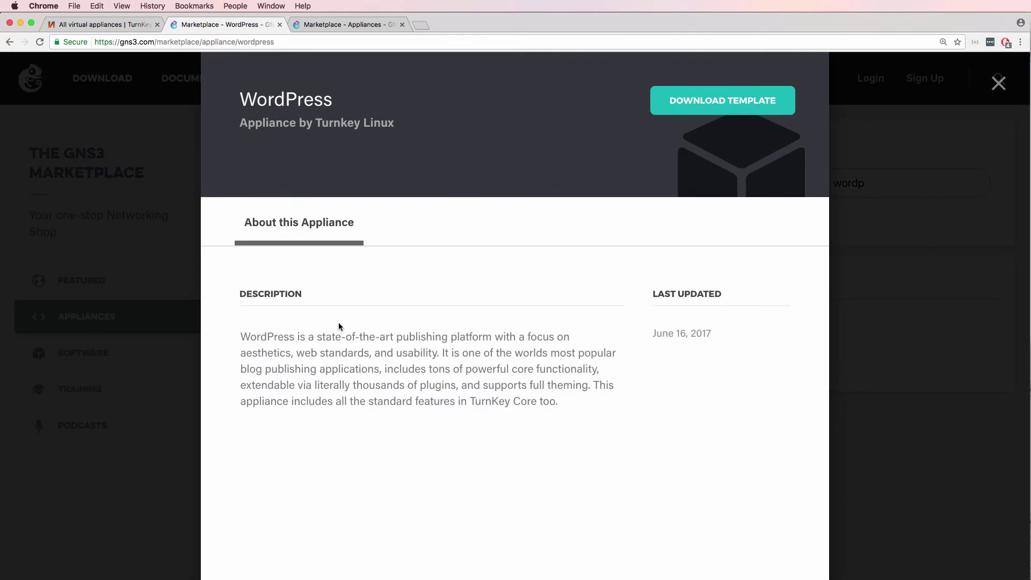
left_click(698, 107)
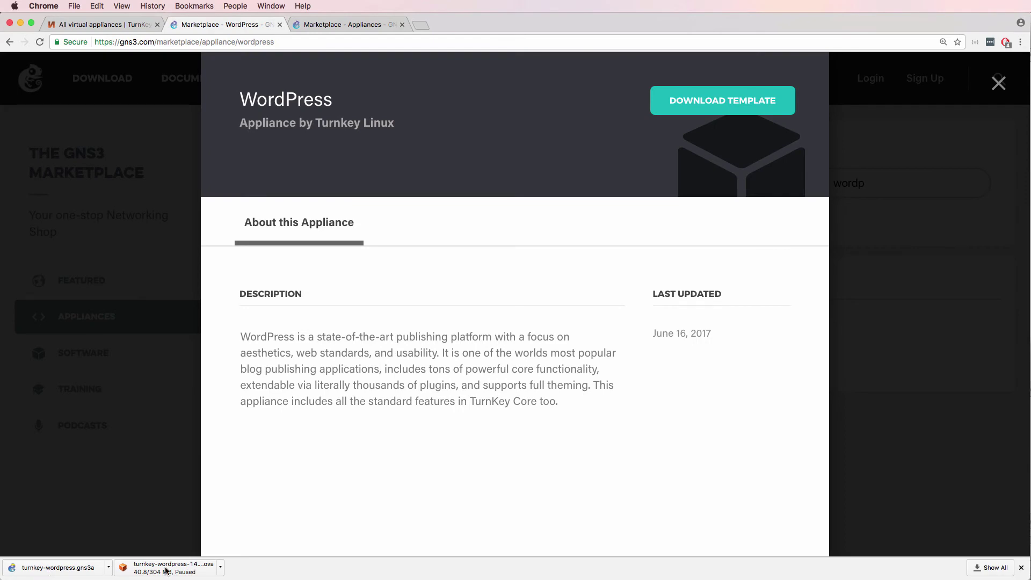
left_click(137, 25)
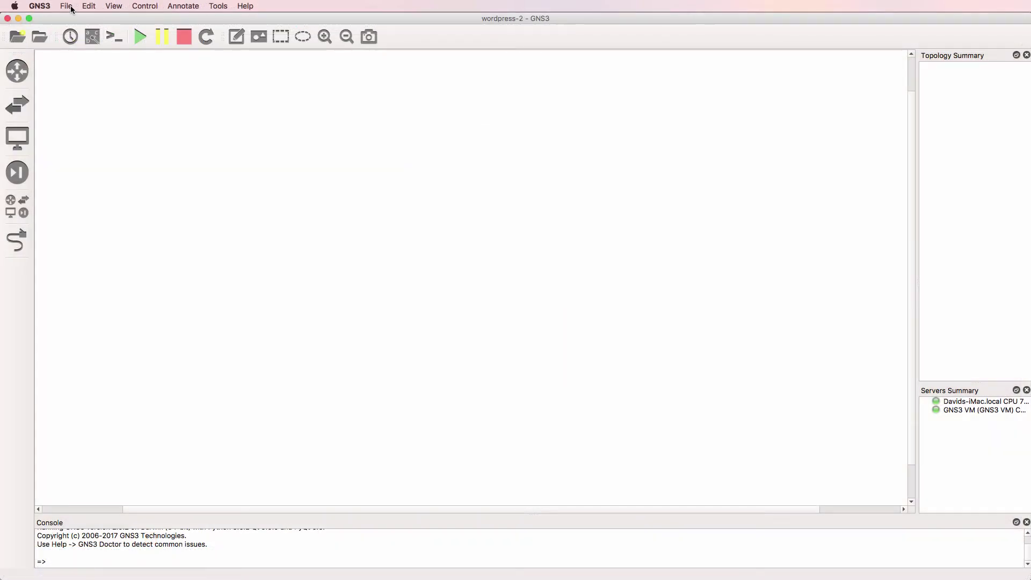
Load the turnkey-wordpress.gns3a file into the Import appliance wizard
left_click(70, 8)
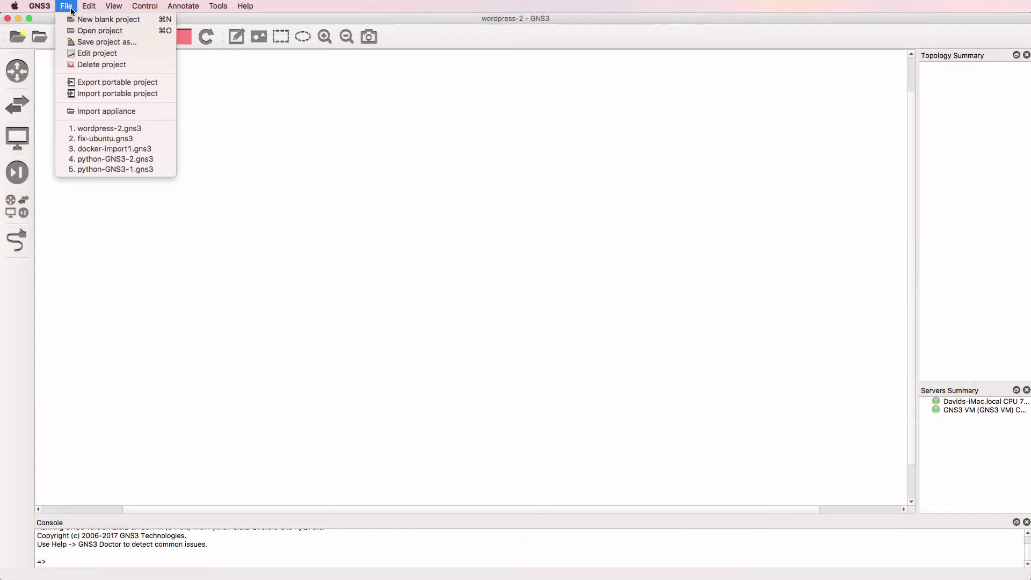
left_click(101, 113)
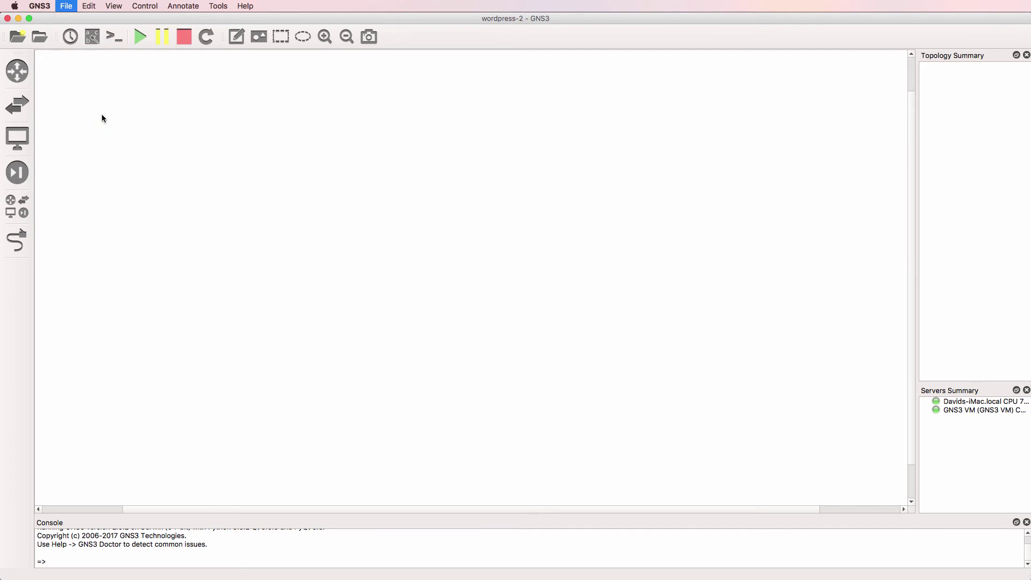
left_click(458, 168)
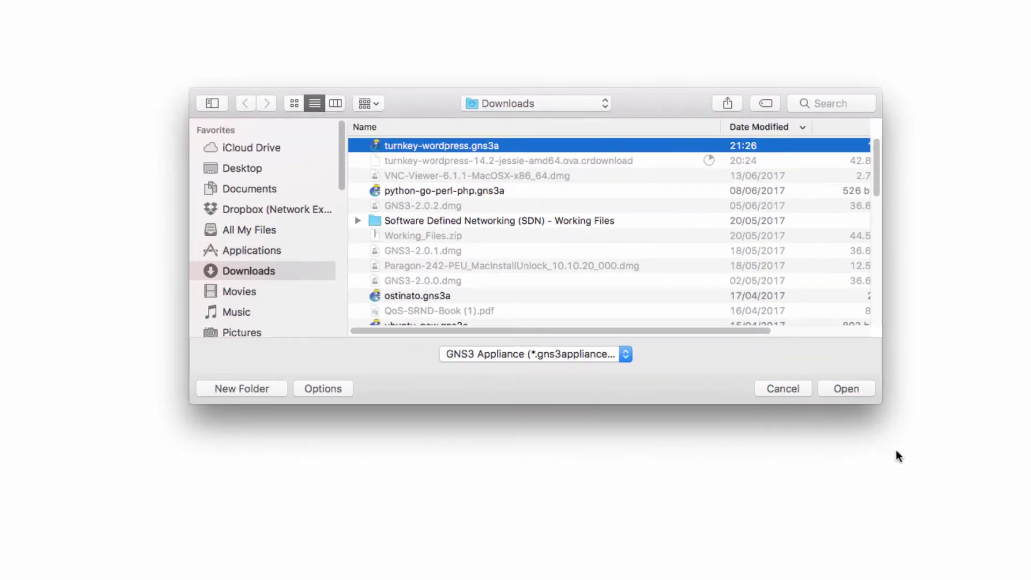
left_click(844, 388)
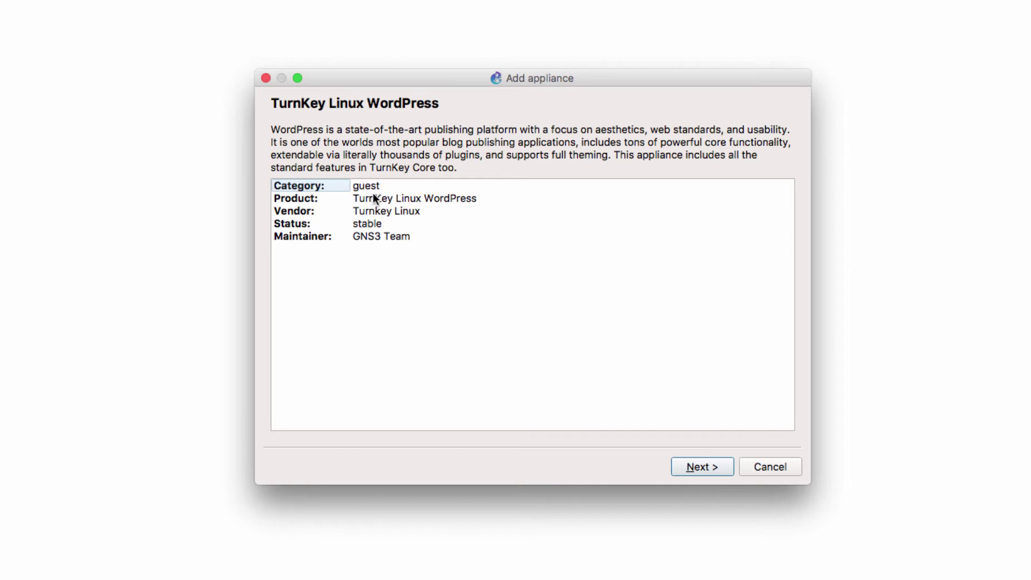
left_click(433, 199)
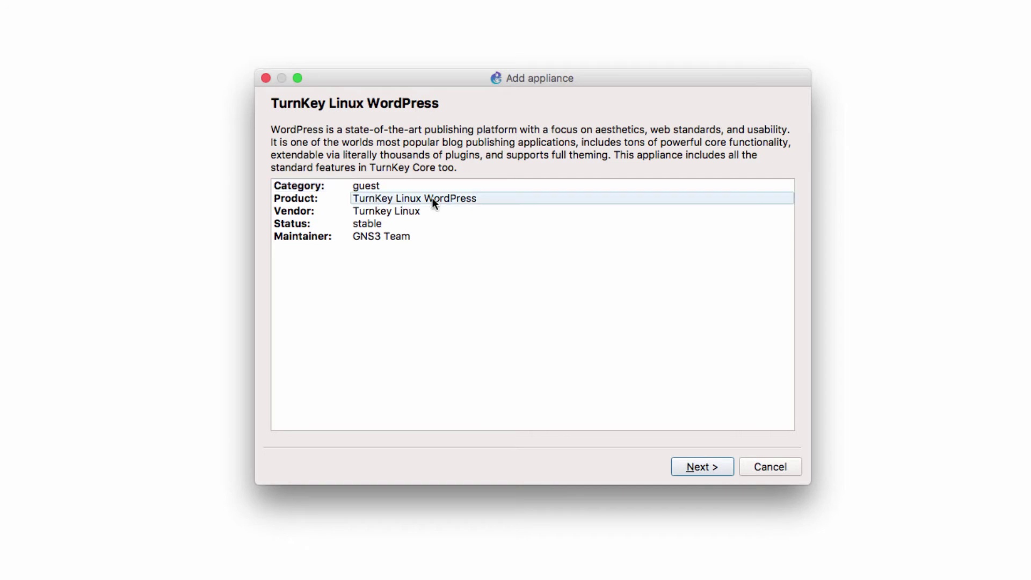
Run the WordPress appliance on the GNS3 VM and finish the wizard
left_click(704, 469)
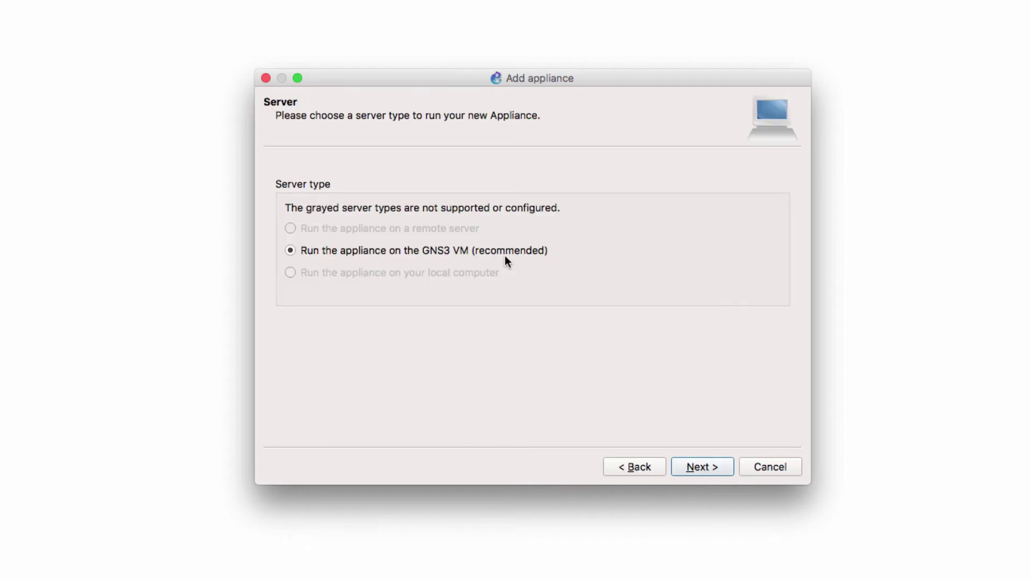
left_click(688, 469)
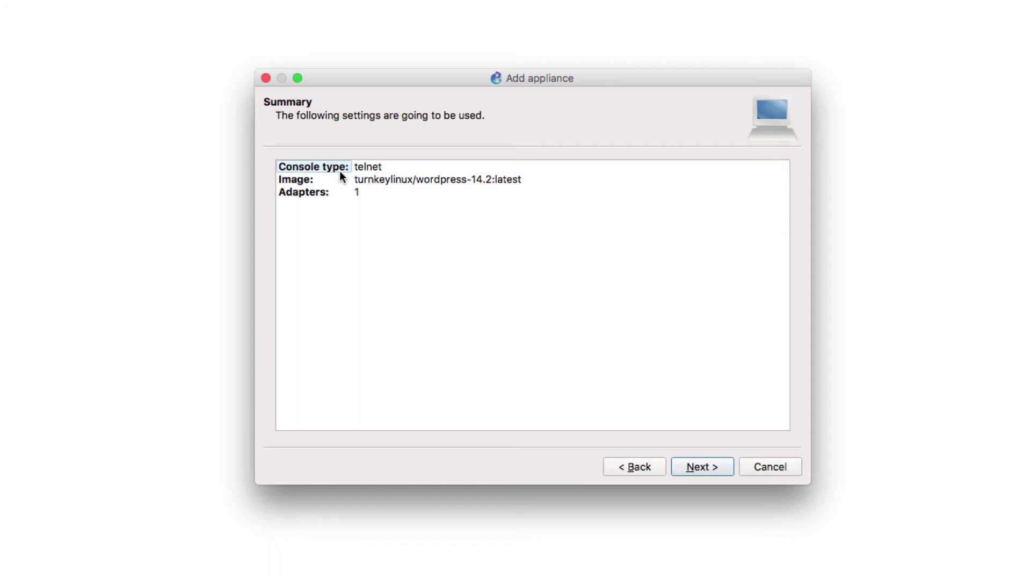
left_click(340, 195)
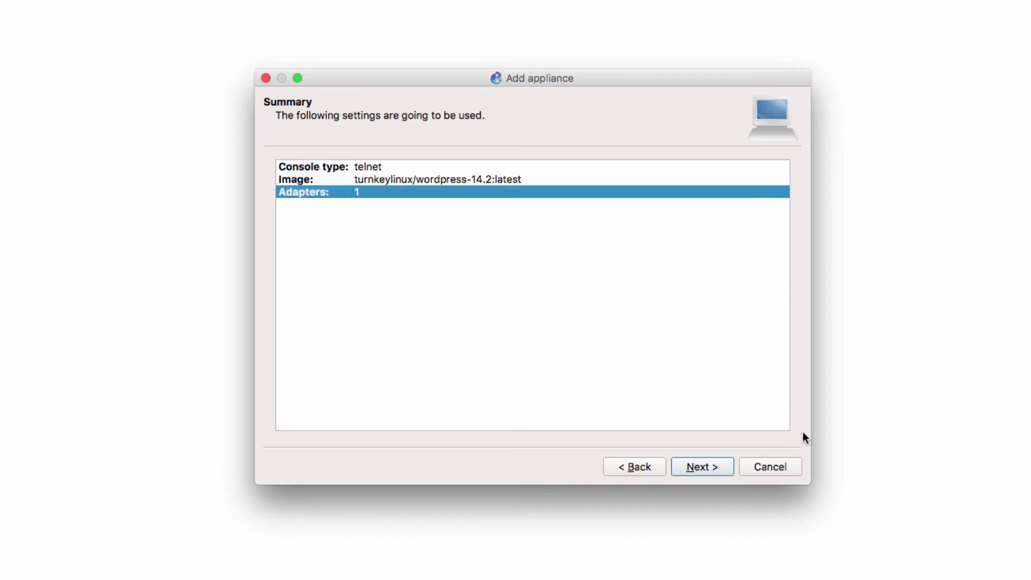
left_click(694, 466)
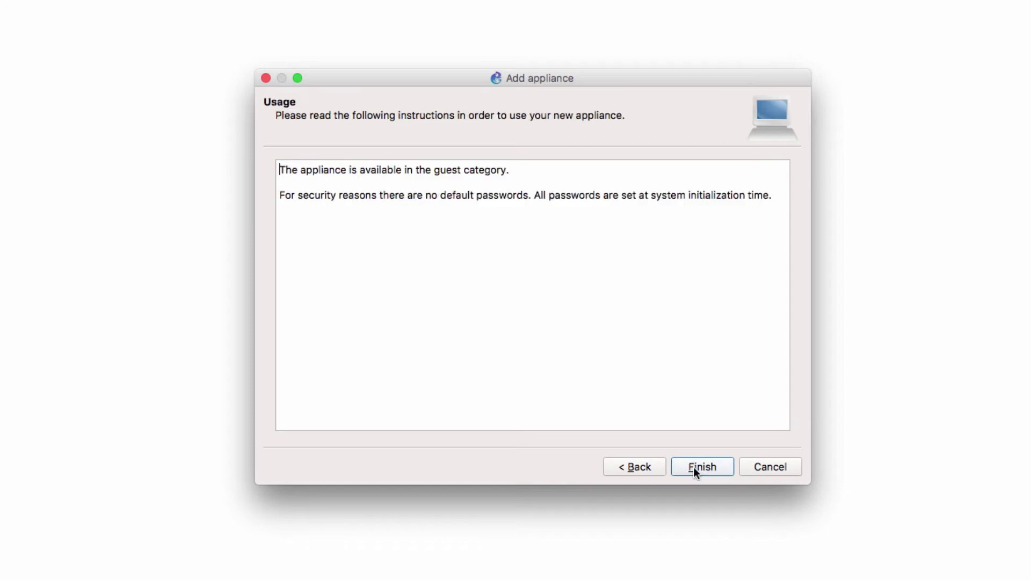
left_click_drag(285, 195, 772, 193)
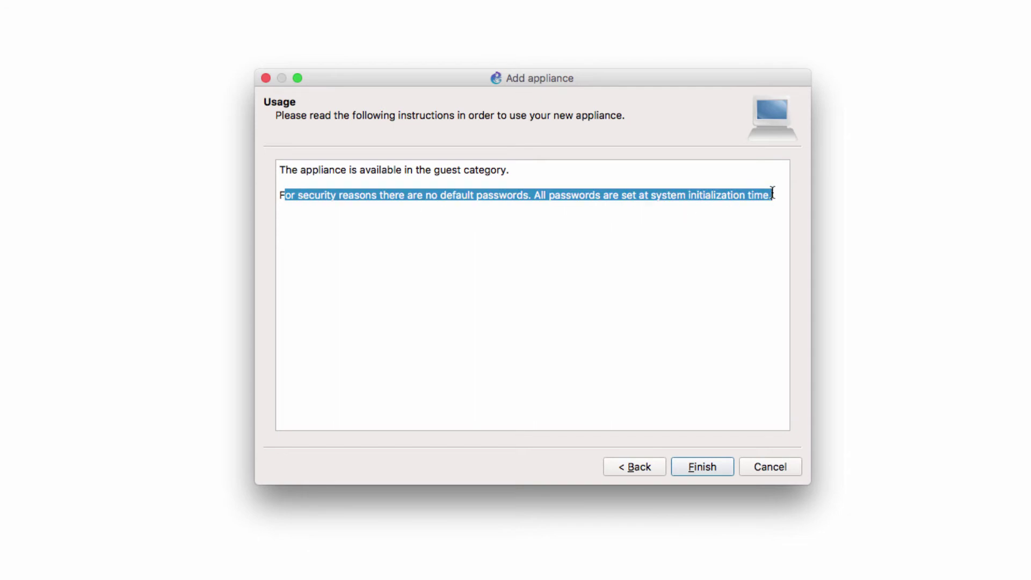
left_click(704, 469)
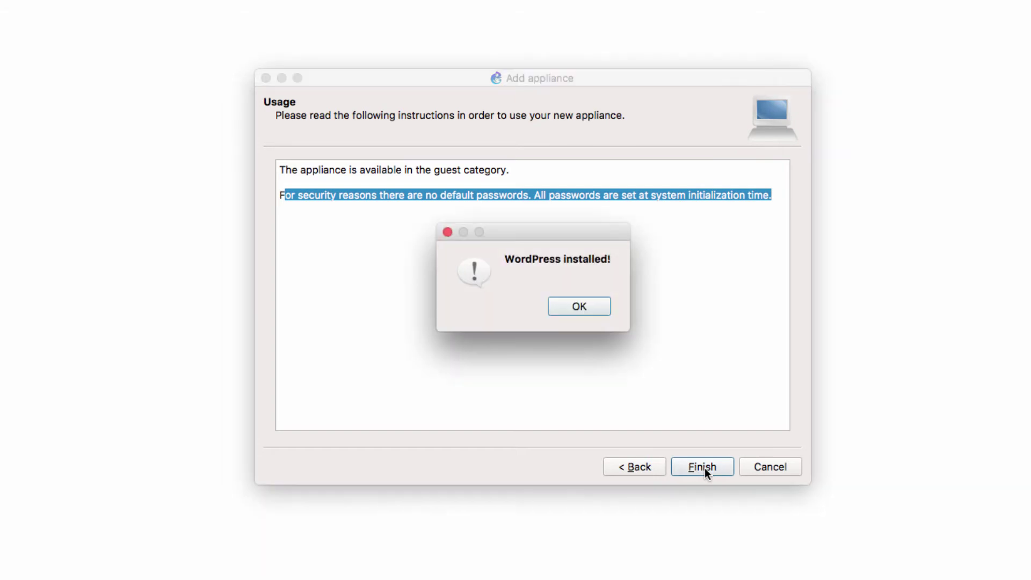
Place a WordPress-1 node from End devices at the upper left of the canvas
left_click(577, 309)
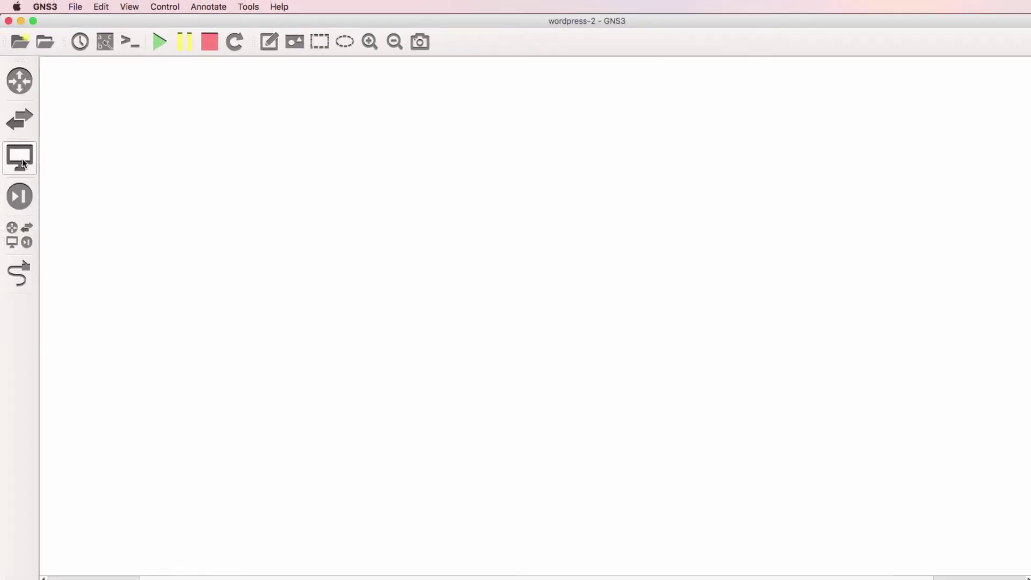
left_click(22, 159)
left_click(104, 335)
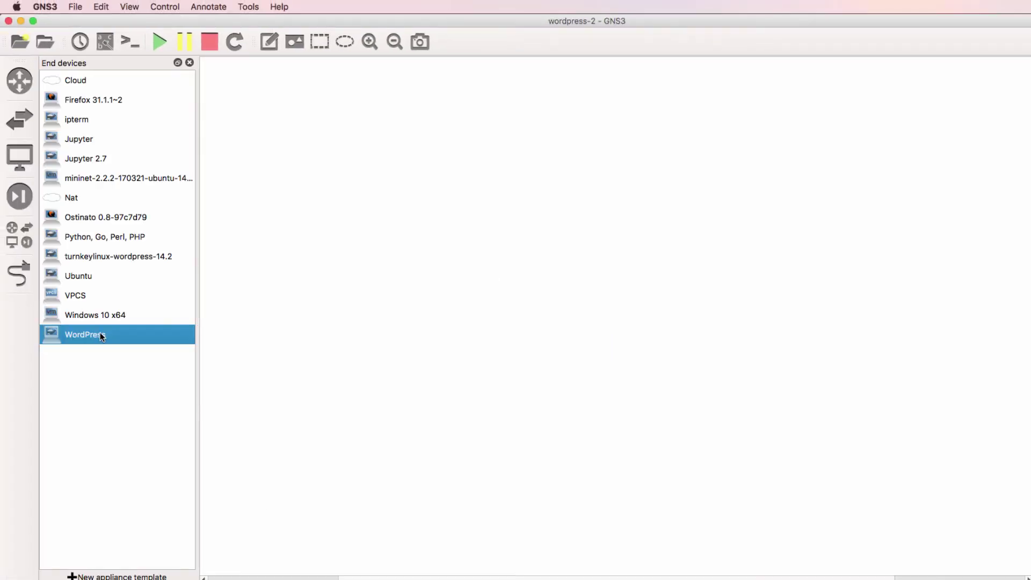
left_click_drag(335, 212, 342, 185)
key("super+plus")
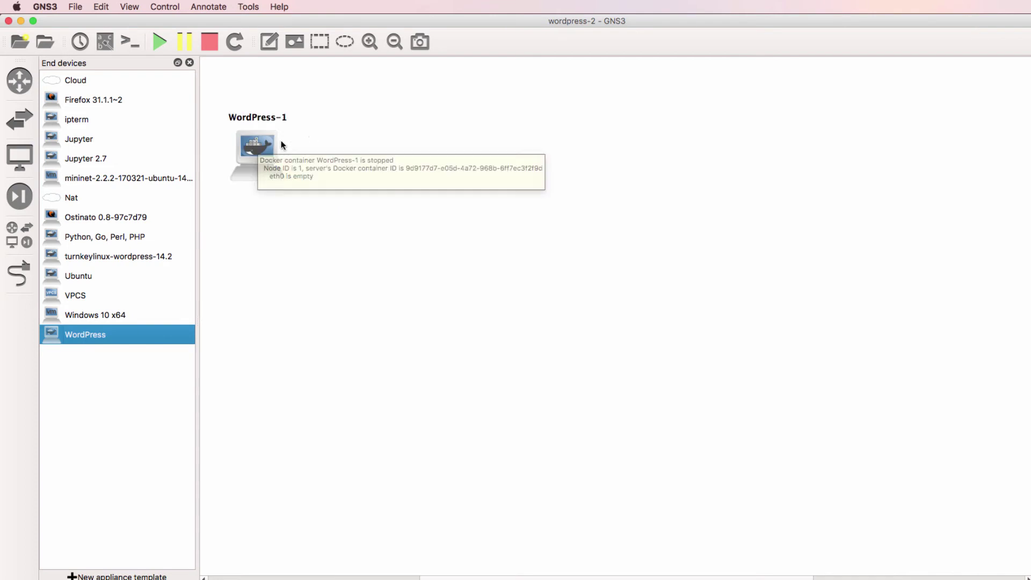
left_click_drag(266, 144, 283, 133)
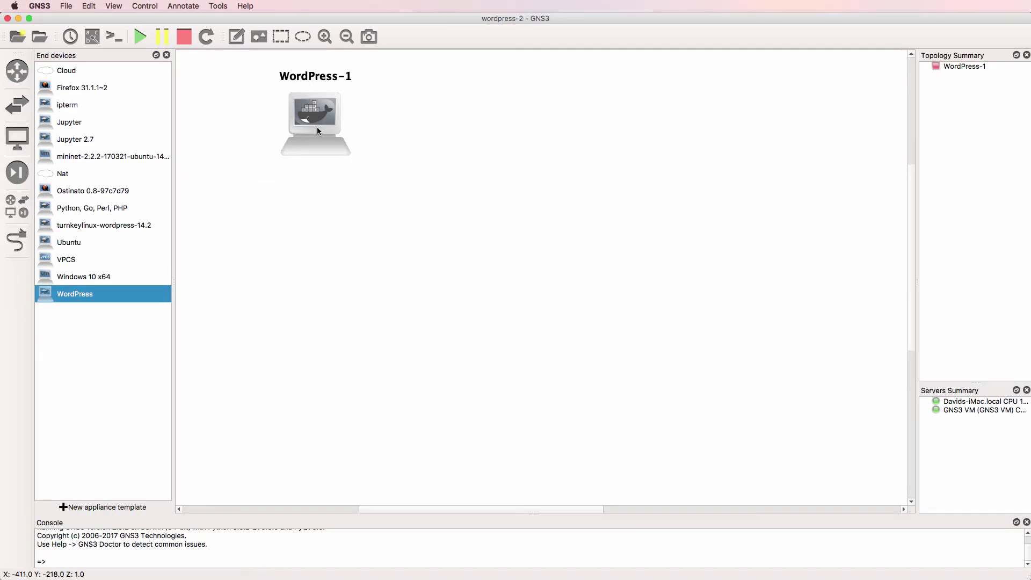
left_click_drag(67, 179, 736, 122)
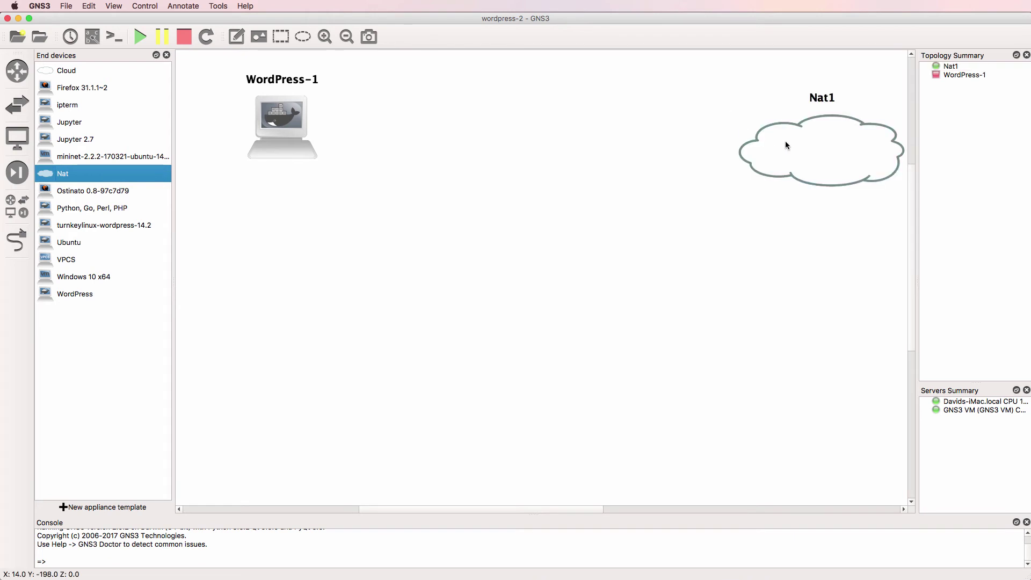
Add an Ubuntu node below WordPress-1 and a Firefox 31.1.1~2 node at the lower right
left_click(63, 243)
left_click_drag(63, 243, 282, 281)
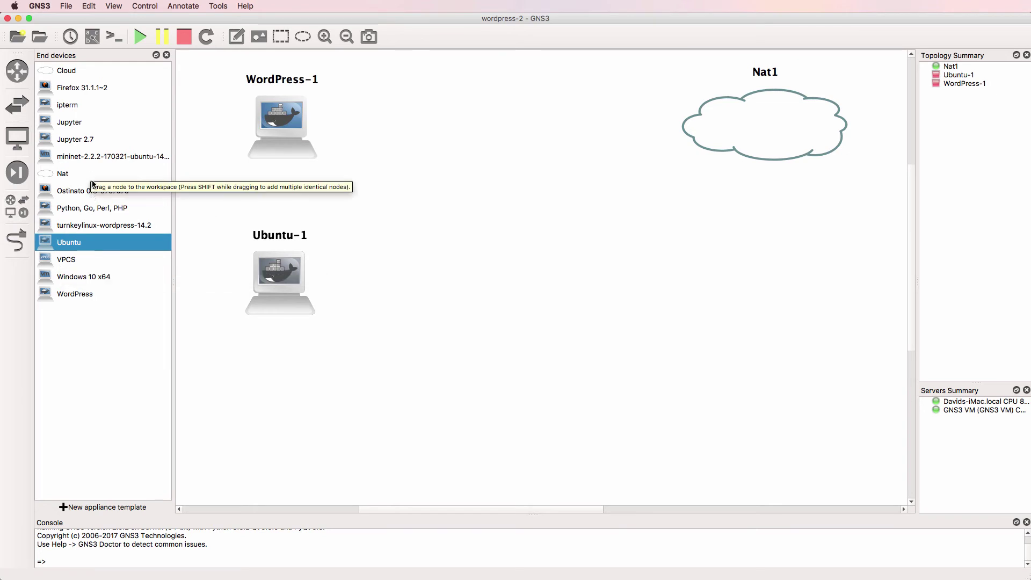
left_click(69, 89)
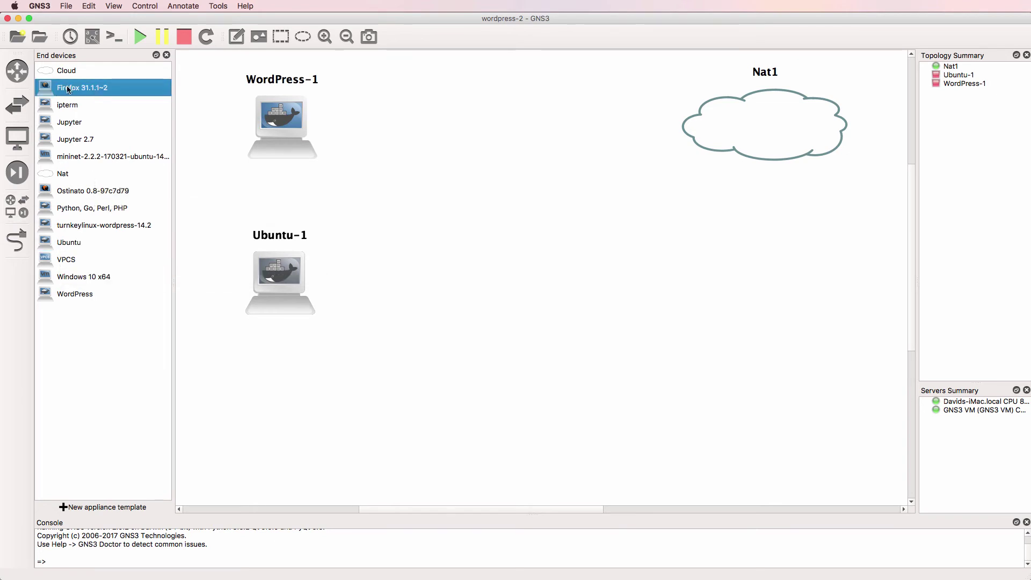
left_click_drag(69, 89, 755, 319)
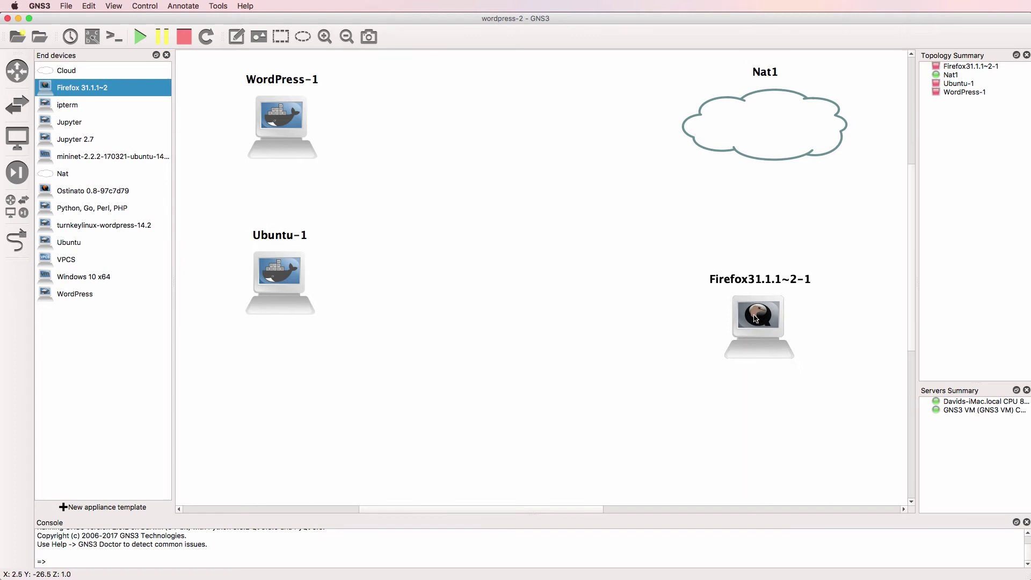
left_click(17, 205)
scroll(84, 376, "down", 5)
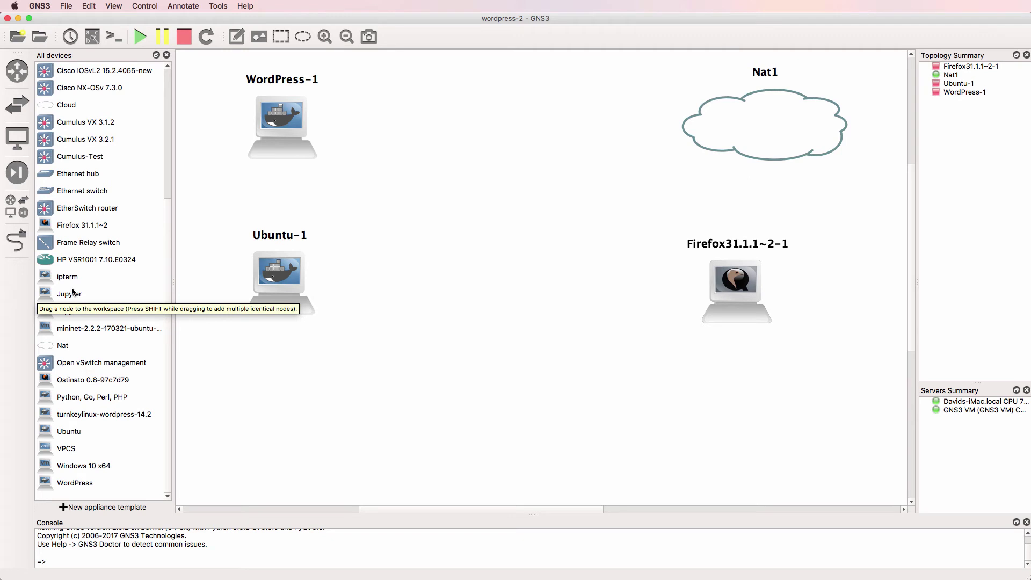
left_click(17, 105)
Add Ethernet switch SW1 to the canvas, running on the GNS3 VM
left_click(85, 231)
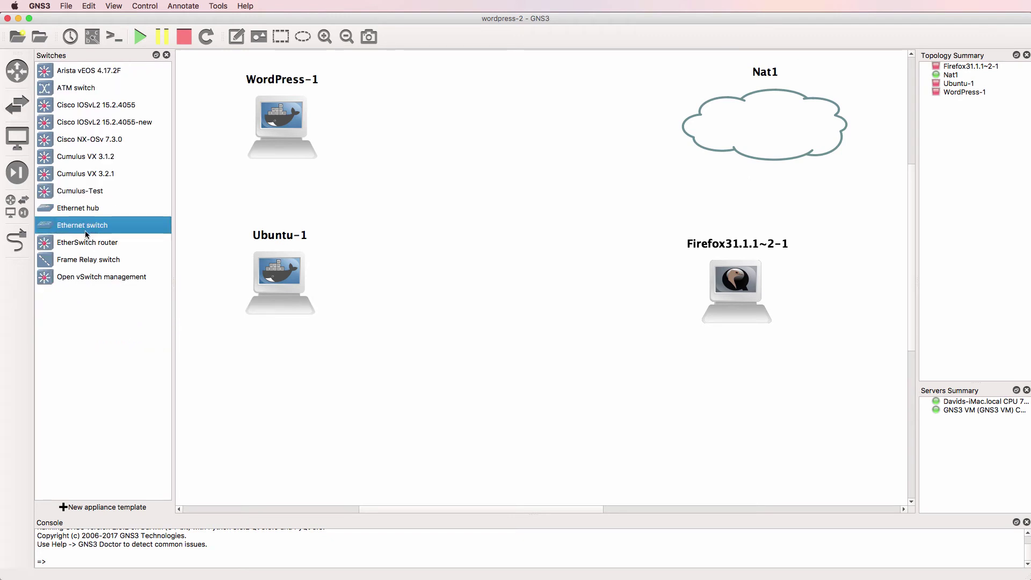
left_click_drag(85, 230, 492, 169)
left_click(525, 290)
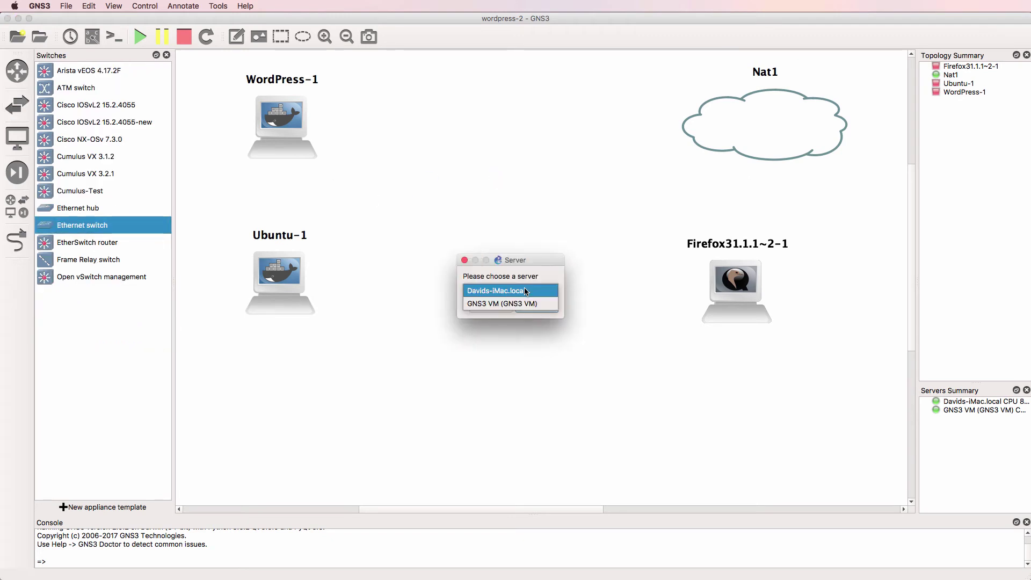
left_click(518, 304)
left_click(521, 306)
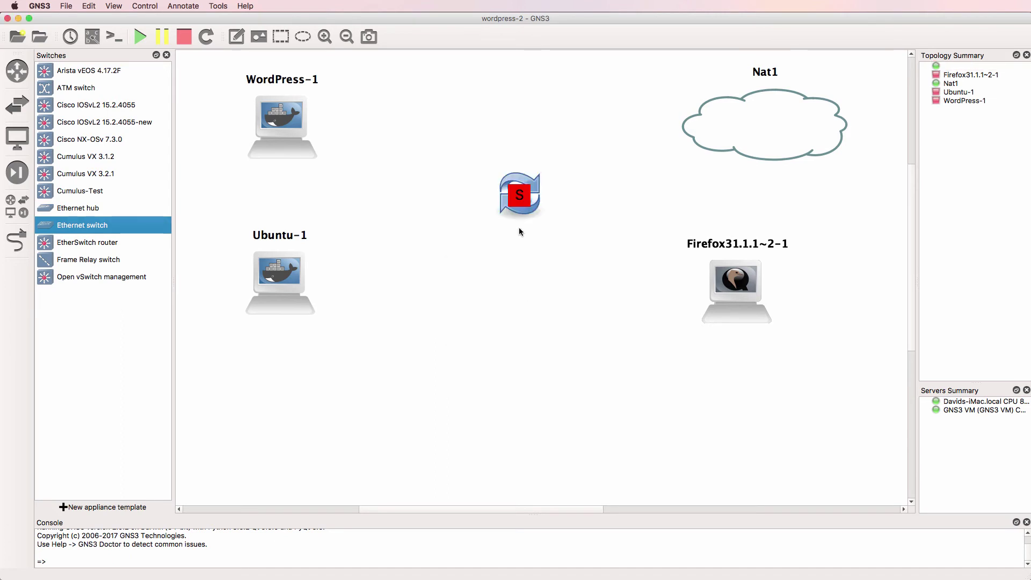
Link WordPress-1 eth0 to SW1 e0 and Ubuntu-1 eth0 to SW1 e1
left_click(16, 241)
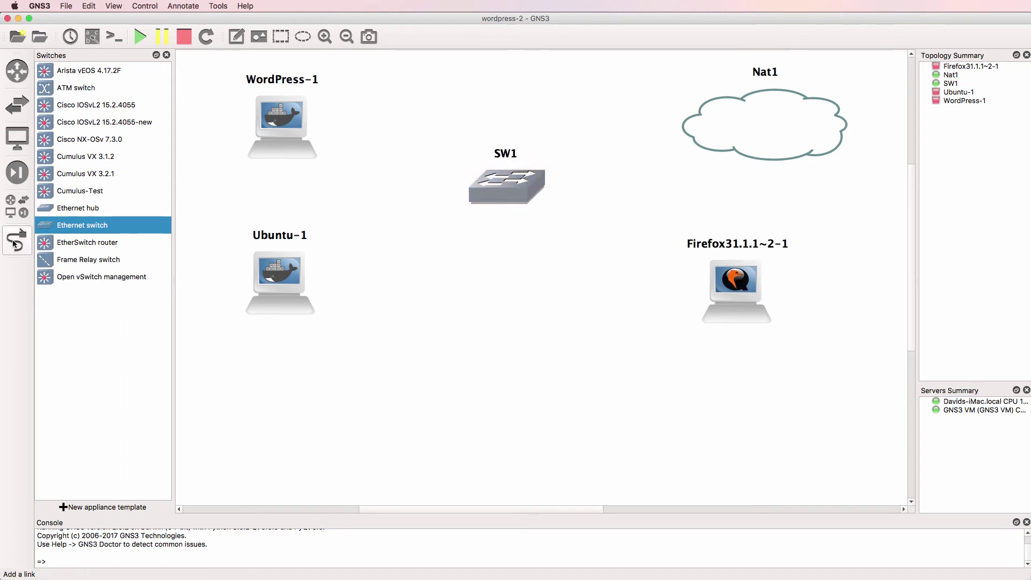
left_click(294, 121)
left_click(314, 128)
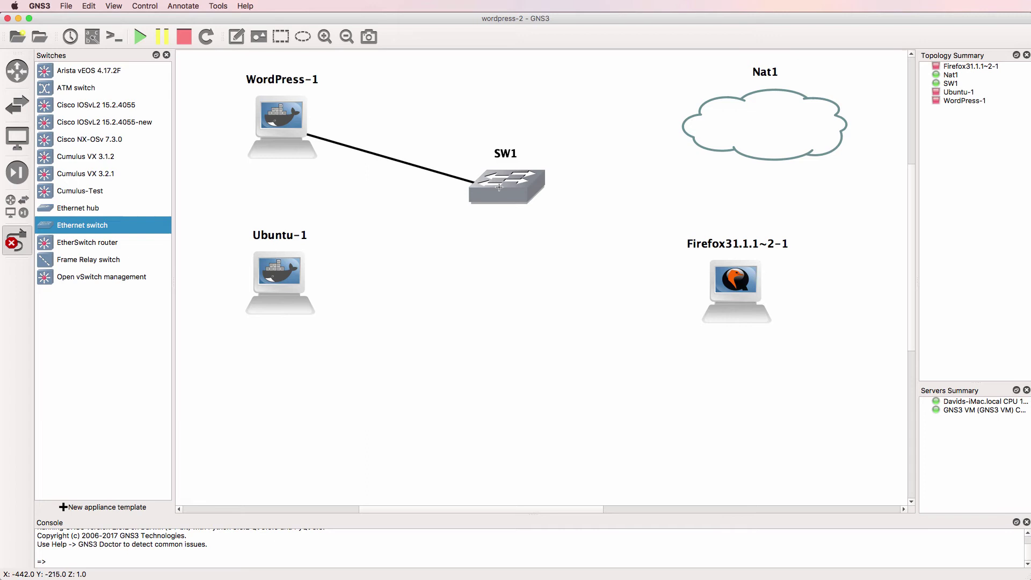
left_click(495, 183)
left_click(505, 186)
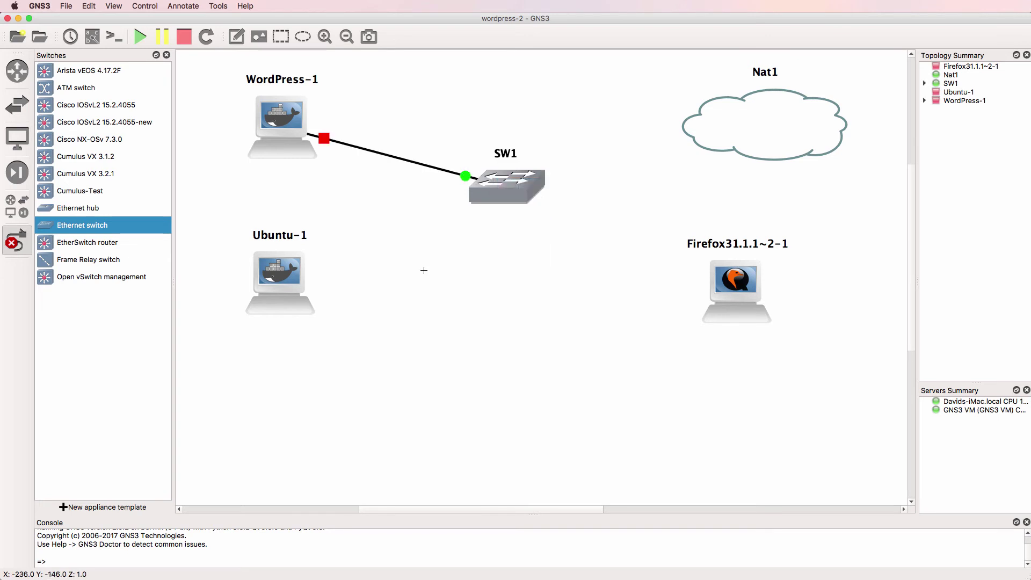
left_click(284, 276)
left_click(303, 285)
left_click(502, 194)
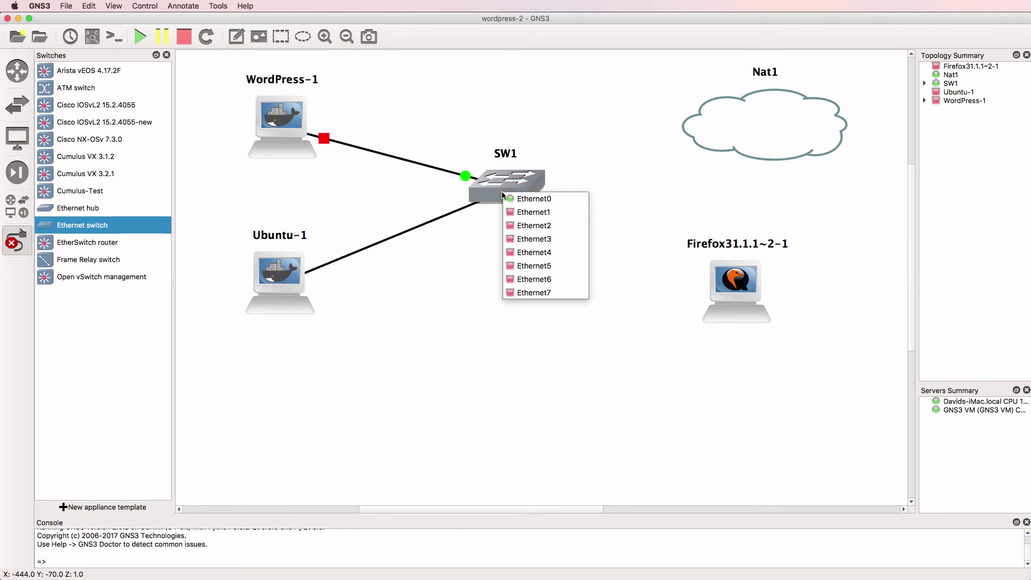
left_click(532, 212)
Link SW1 e2 to Nat1 and SW1 e3 to Firefox's Ethernet0
left_click(531, 184)
left_click(546, 217)
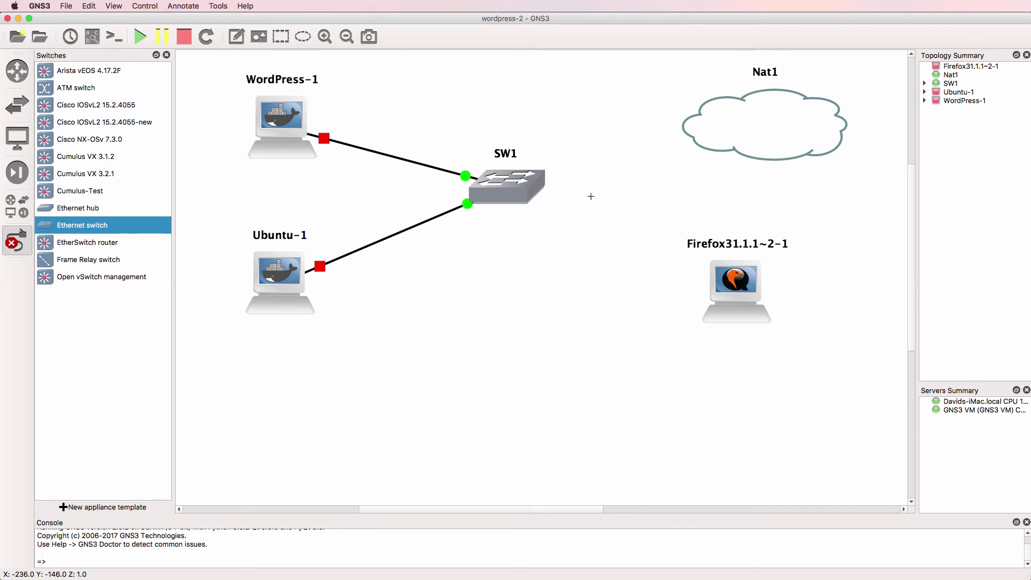
left_click(726, 129)
left_click(741, 138)
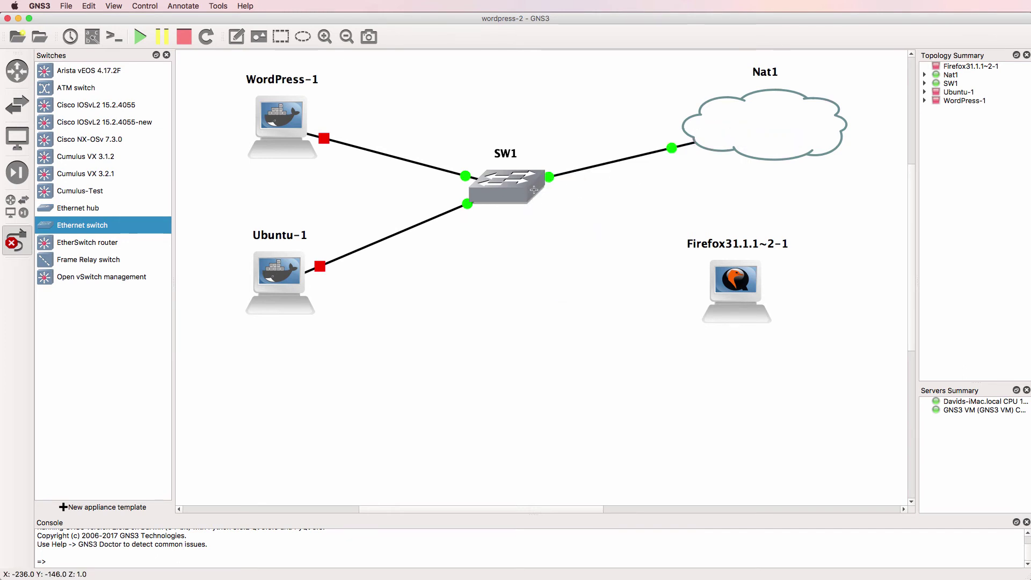
left_click(534, 189)
left_click(554, 240)
left_click(752, 291)
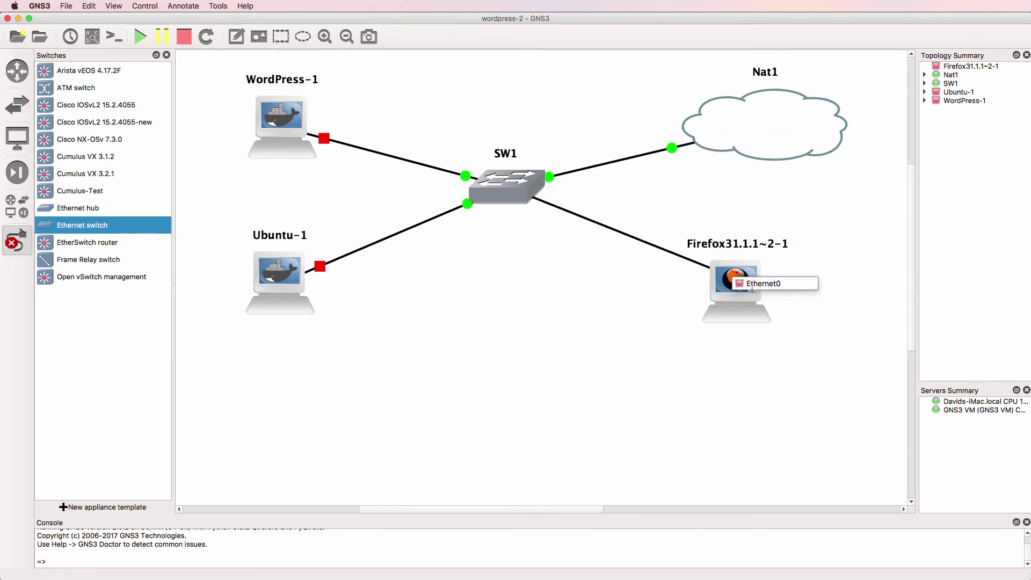
left_click(765, 284)
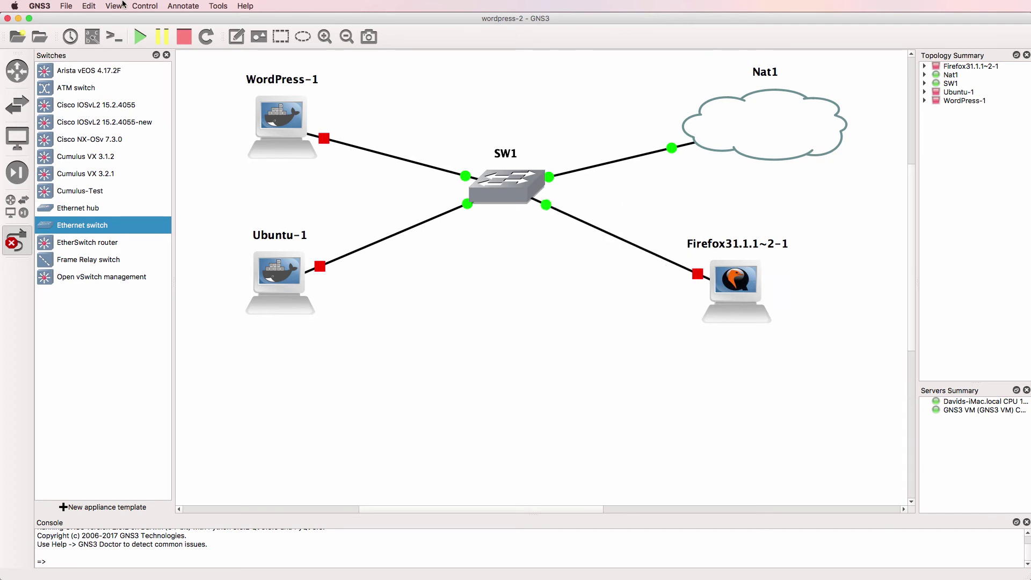
Show interface labels on the links and move SW1's e0 and e2 labels above their ports
left_click(167, 55)
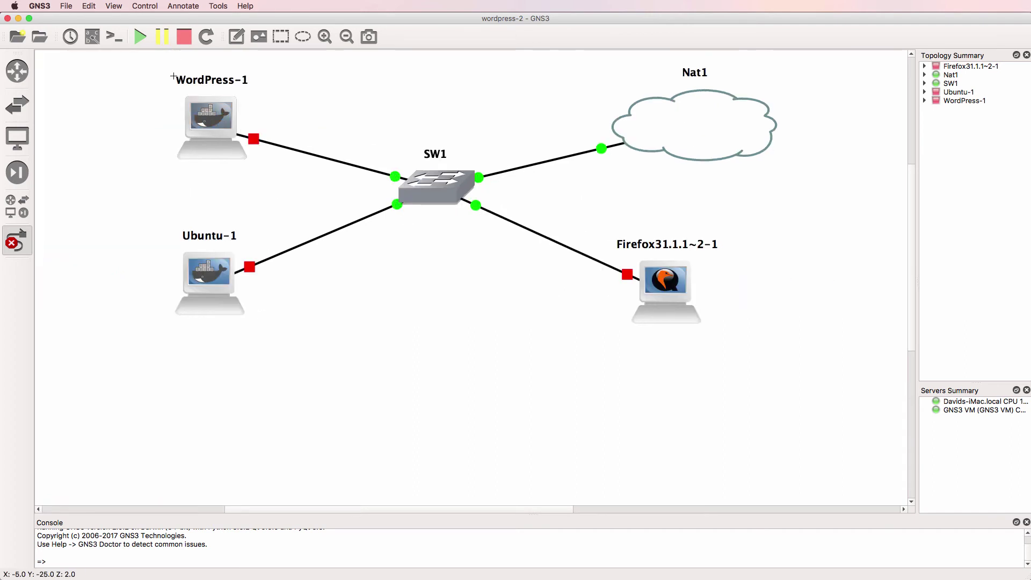
left_click(93, 37)
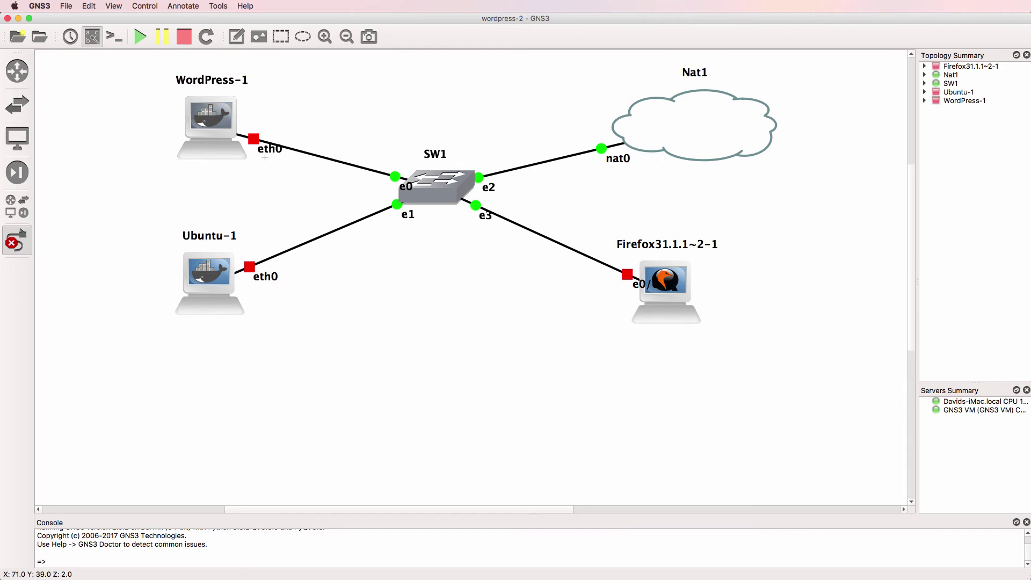
left_click(17, 240)
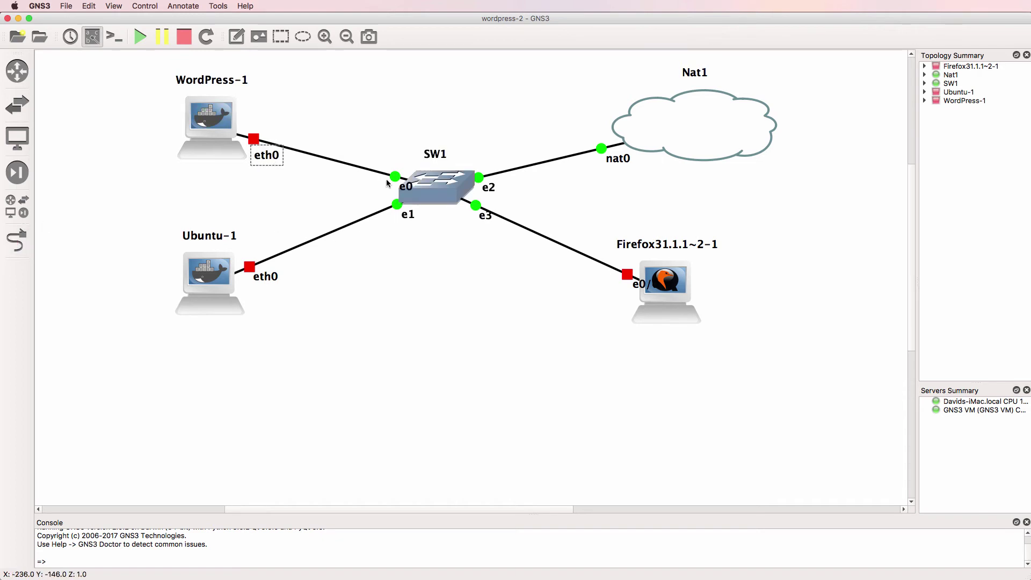
left_click_drag(405, 186, 404, 162)
left_click_drag(488, 187, 488, 161)
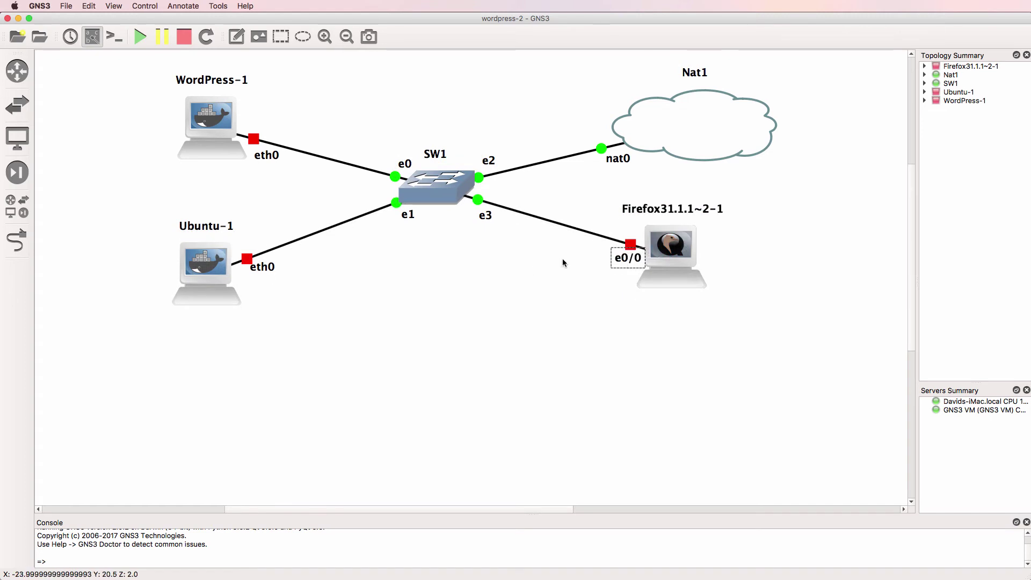
Uncomment 'auto eth0' and 'iface eth0 inet dhcp' in Ubuntu-1's config and save it
right_click(175, 260)
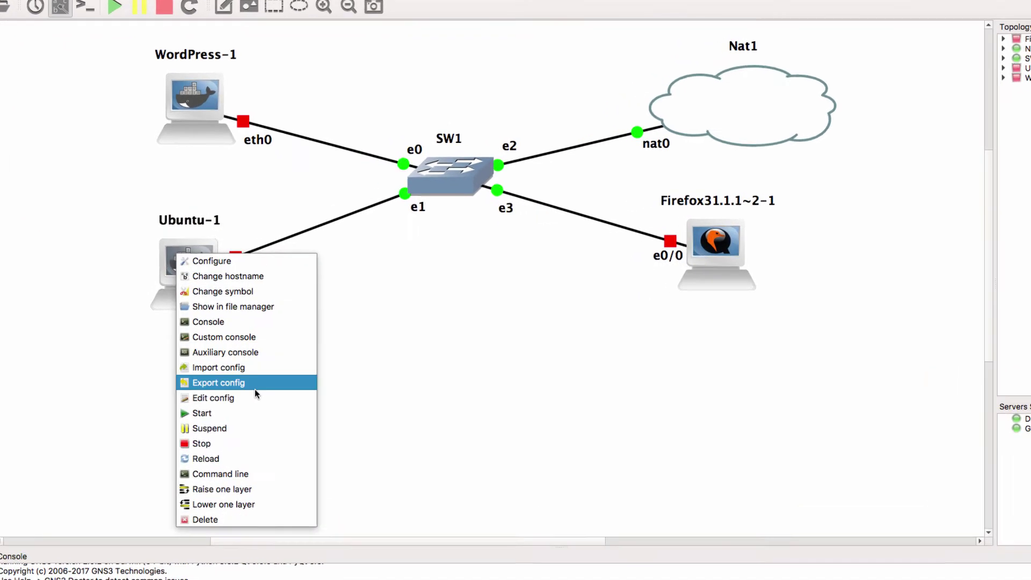
left_click(230, 411)
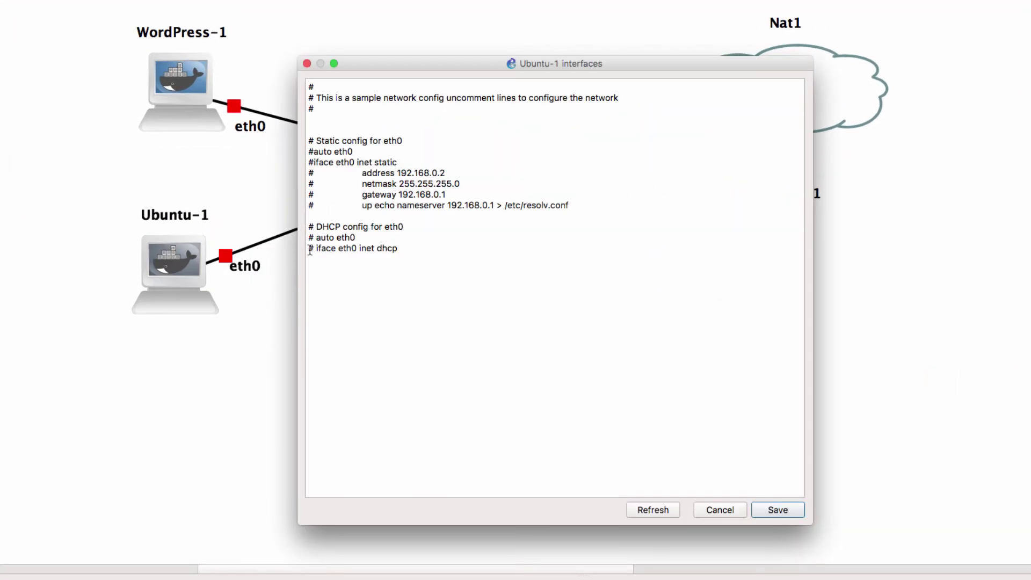
key("Delete")
key("Down")
key("Delete")
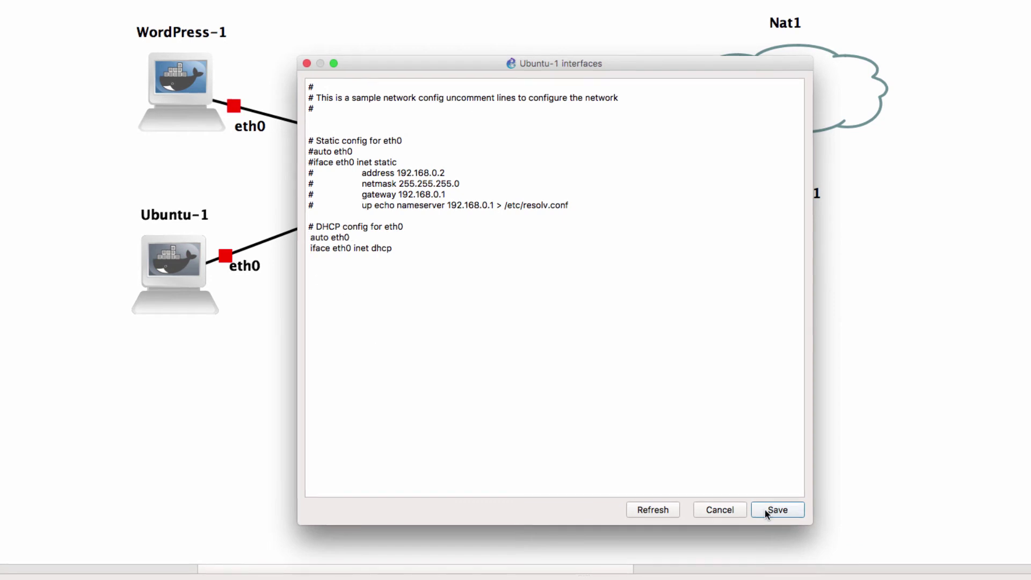
left_click(765, 510)
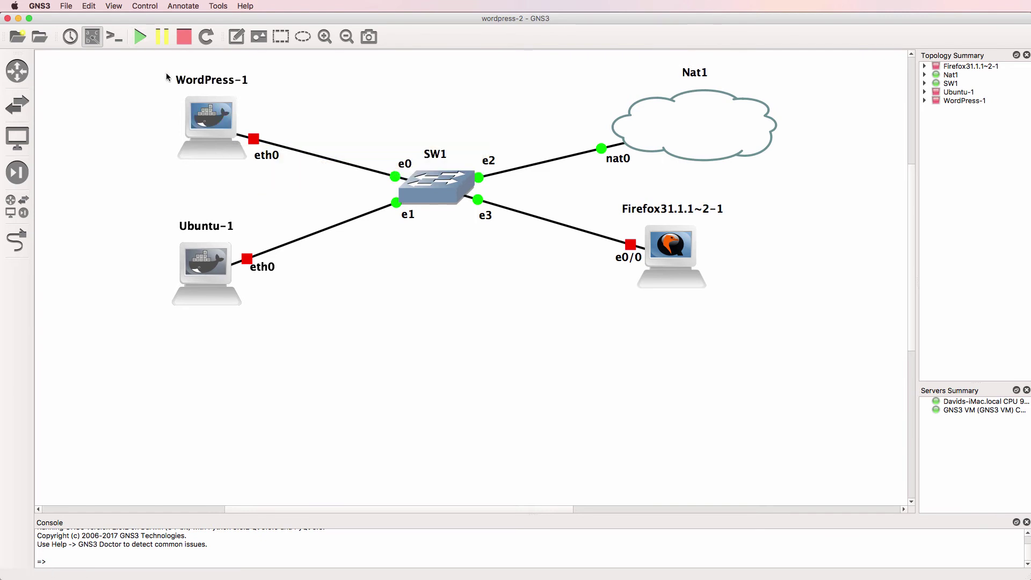
Start all devices, open their consoles, arrange the windows and close the finished terminal
left_click(140, 38)
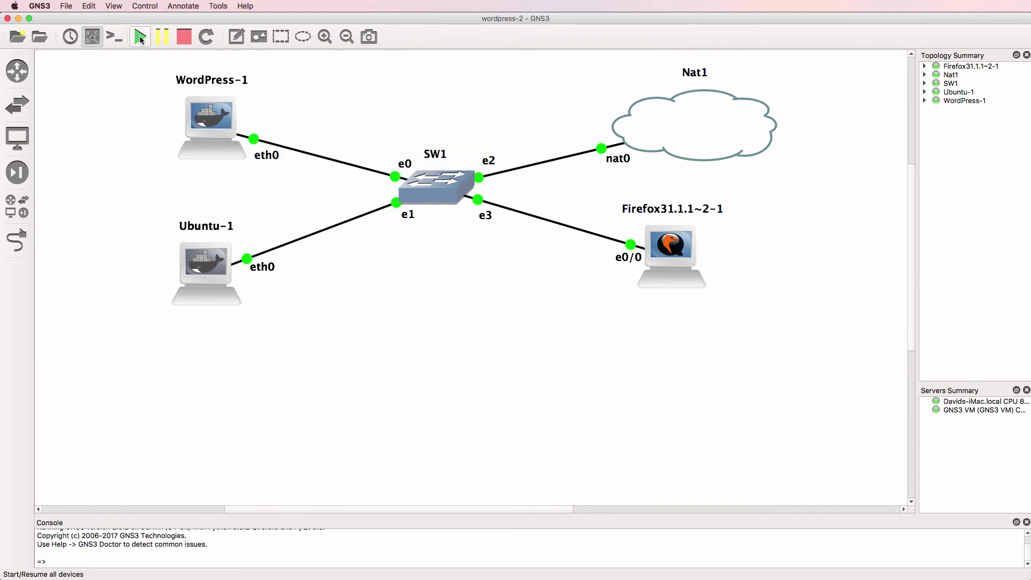
left_click(114, 37)
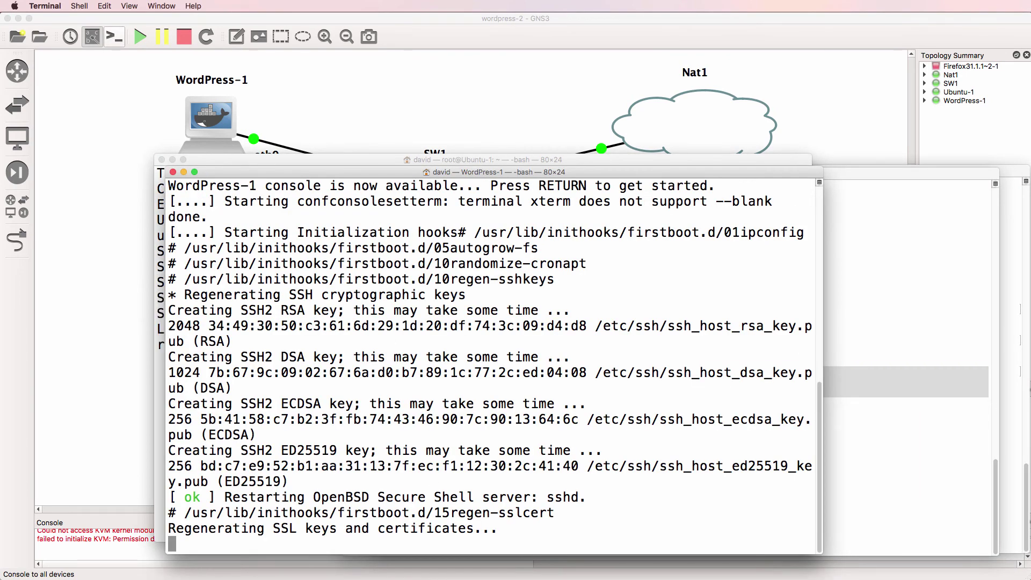
left_click_drag(341, 172, 244, 126)
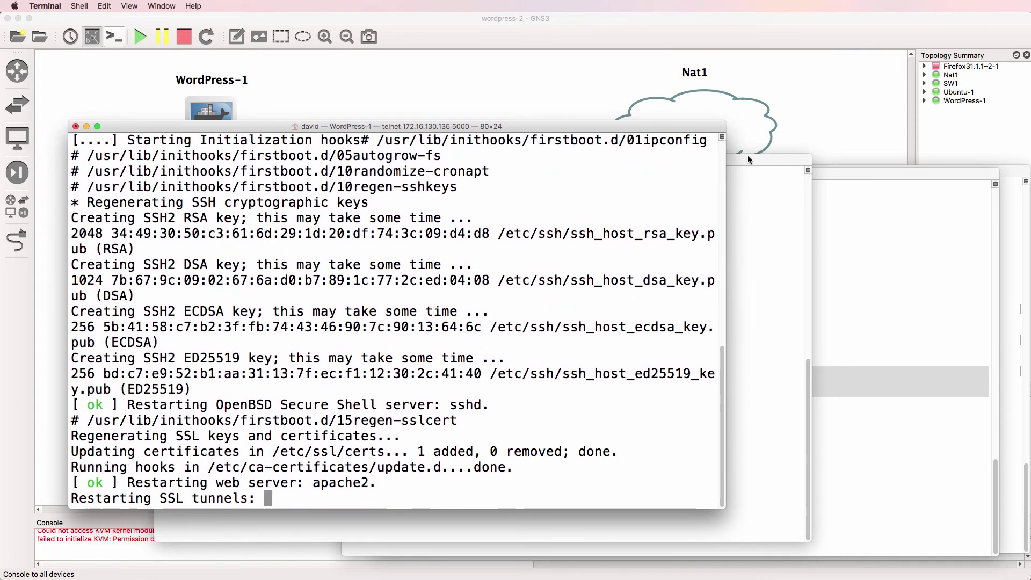
left_click_drag(742, 156, 931, 128)
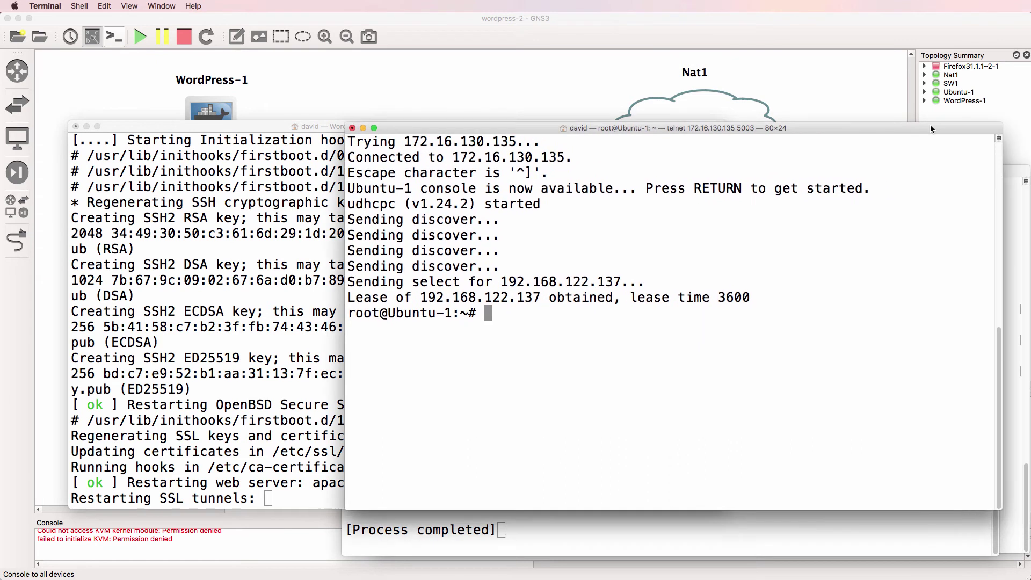
left_click(556, 537)
left_click(349, 173)
left_click_drag(311, 126, 265, 146)
left_click_drag(649, 128, 671, 155)
Run ifconfig on Ubuntu-1 to confirm its address 192.168.122.137
type("ifconfig")
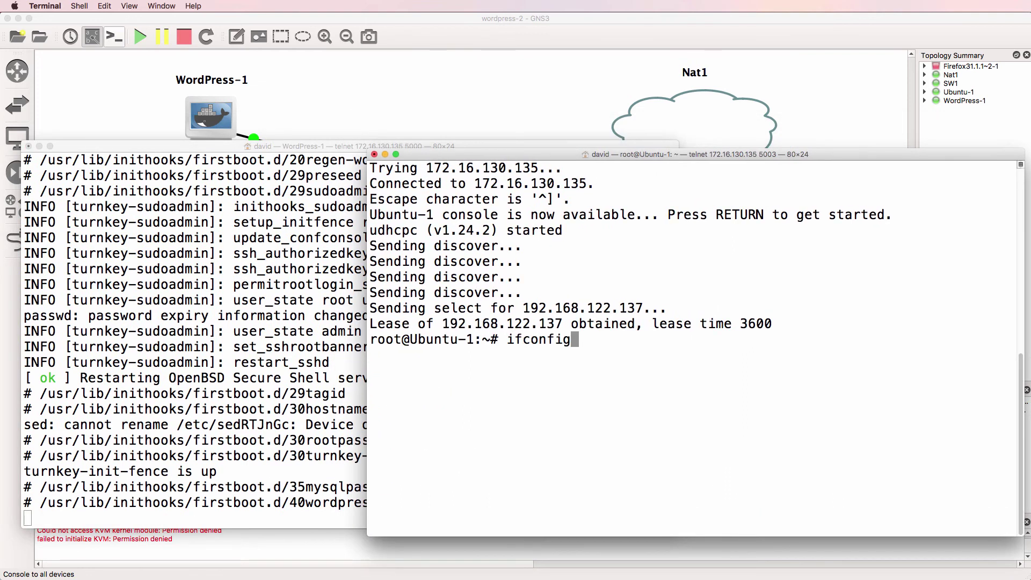
key("Return")
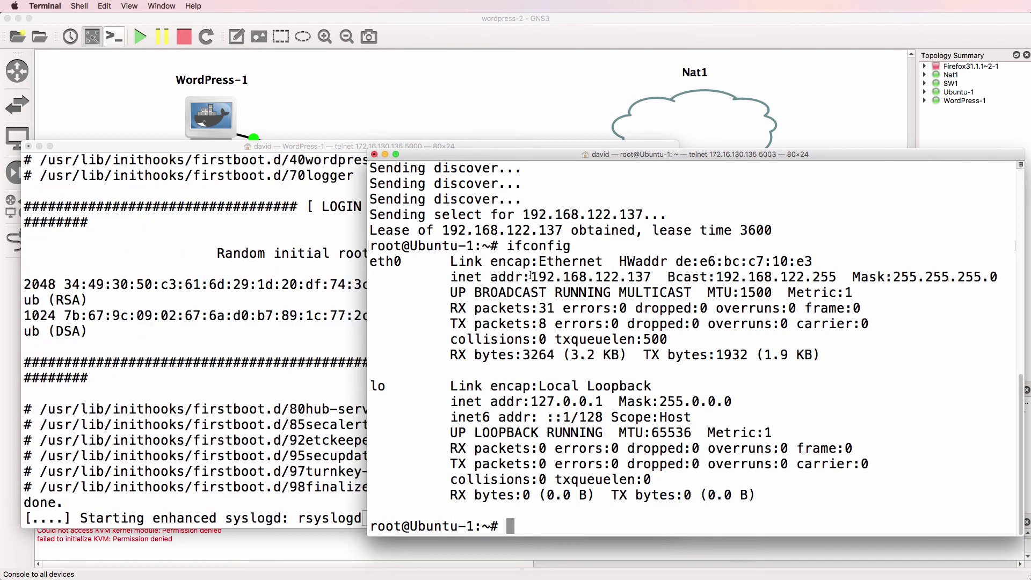
left_click_drag(531, 276, 652, 278)
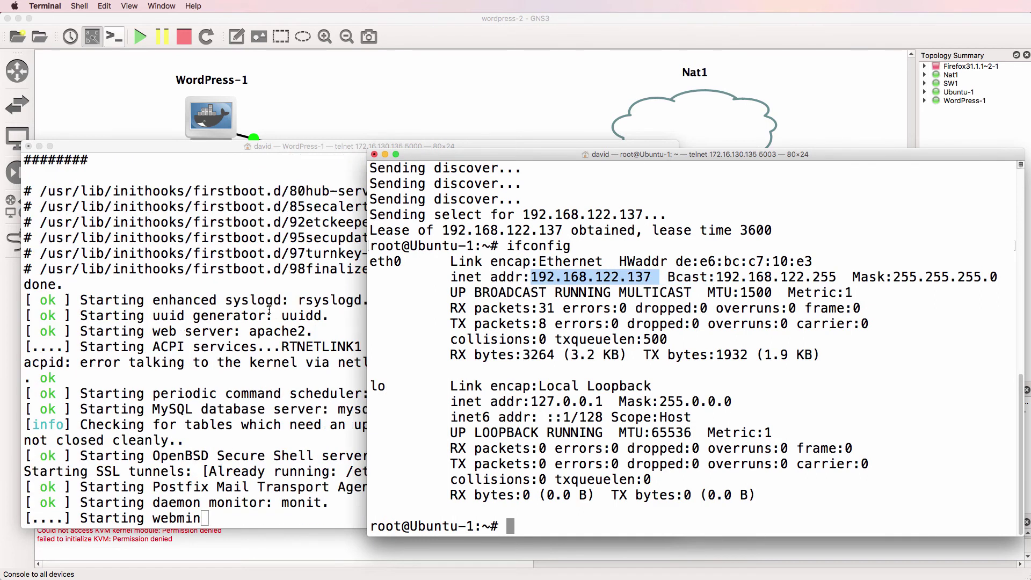
left_click(269, 310)
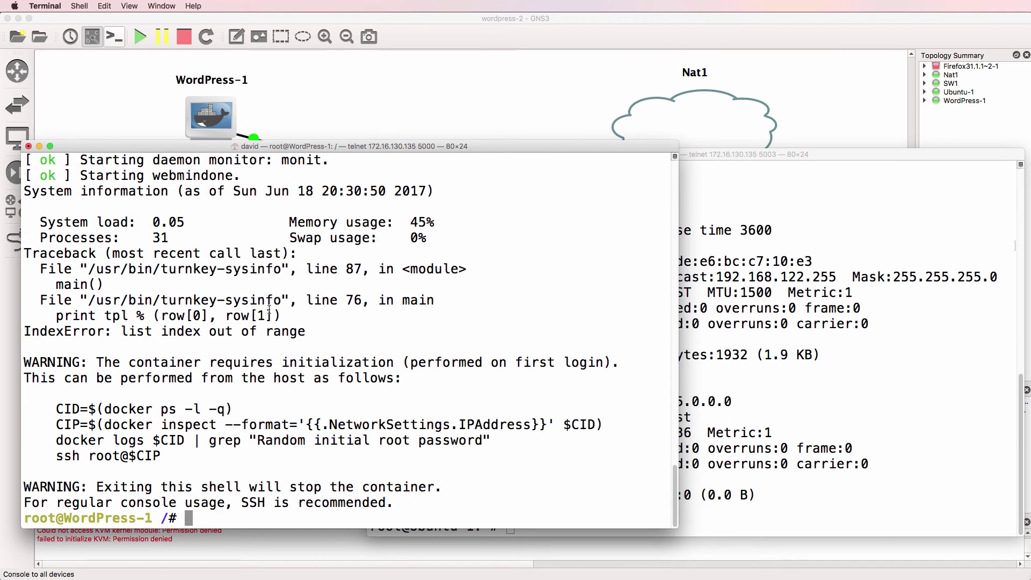
Run ifconfig on WordPress-1, showing eth0 has no IPv4 address
type("ifconfig")
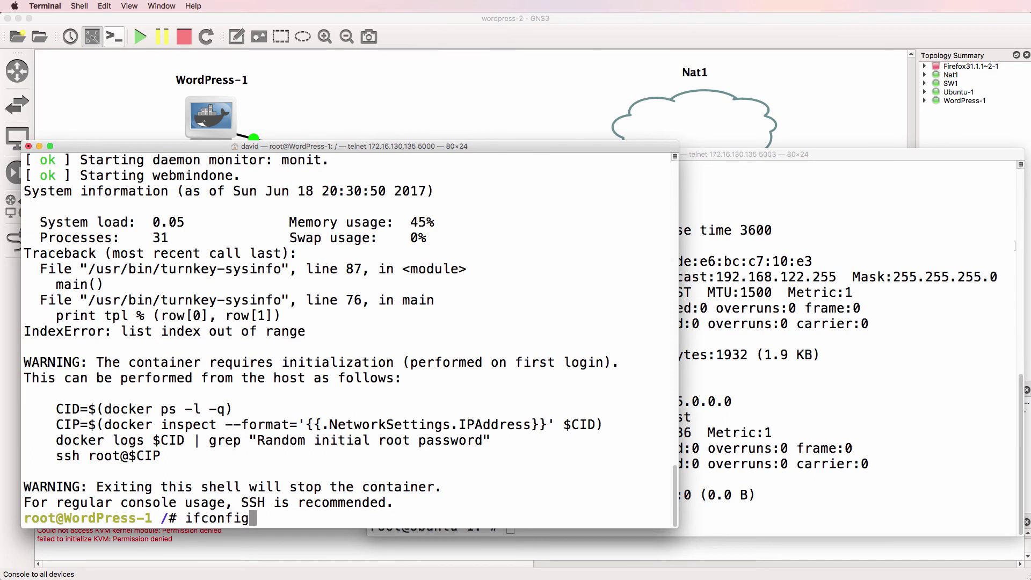
key("Return")
left_click_drag(100, 251, 522, 291)
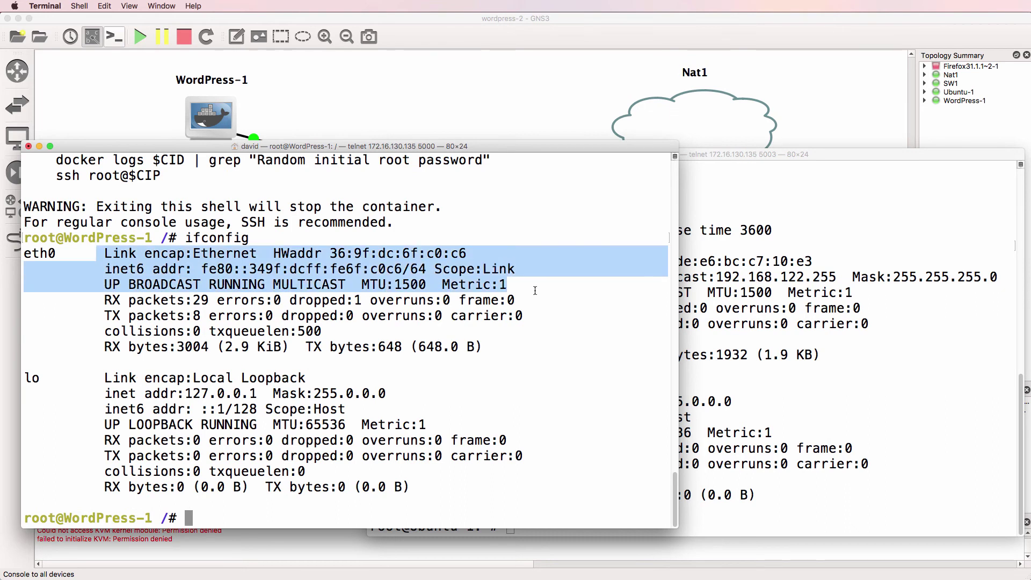
Uncomment the eth0 DHCP lines in /etc/network/interfaces with nano, save, and restart networking
type("nano /et")
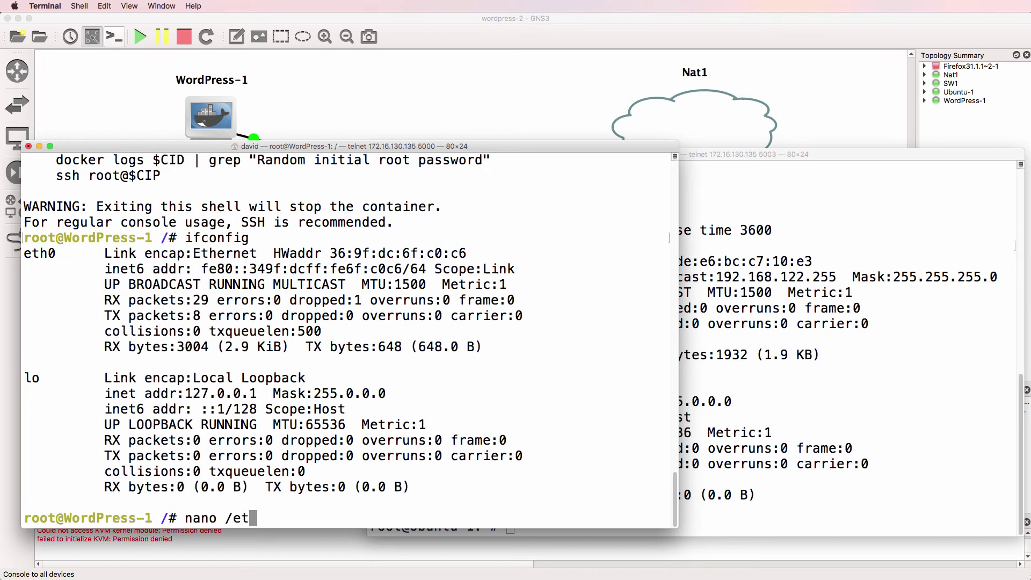
type("c/network/interfaces")
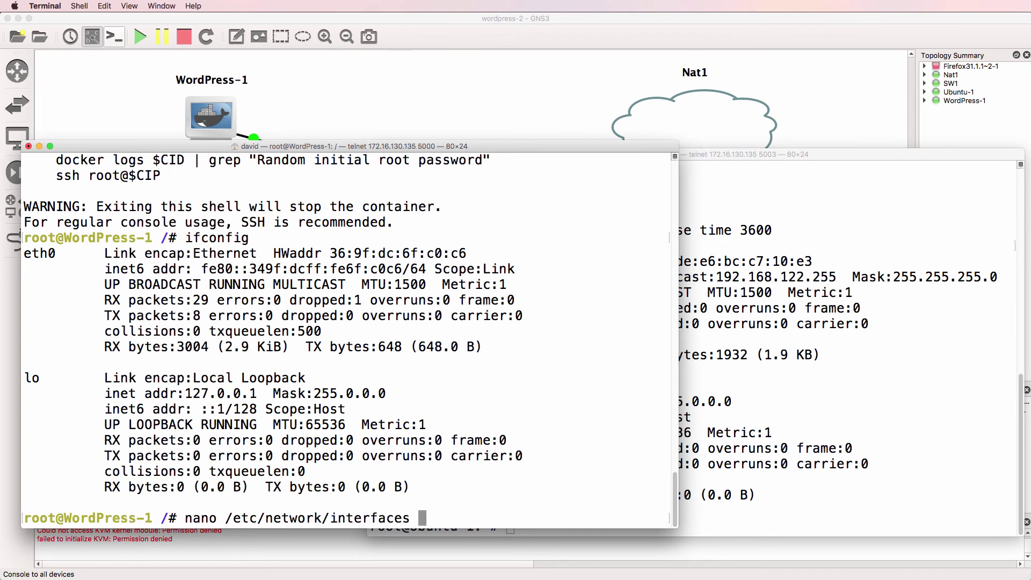
key("Return")
key("Down")
key("Down")
key("Down")
key("Down")
key("Down")
key("Down")
key("Down")
key("Down")
key("Down")
key("Down")
key("Down")
key("Down")
key("Down")
key("Down")
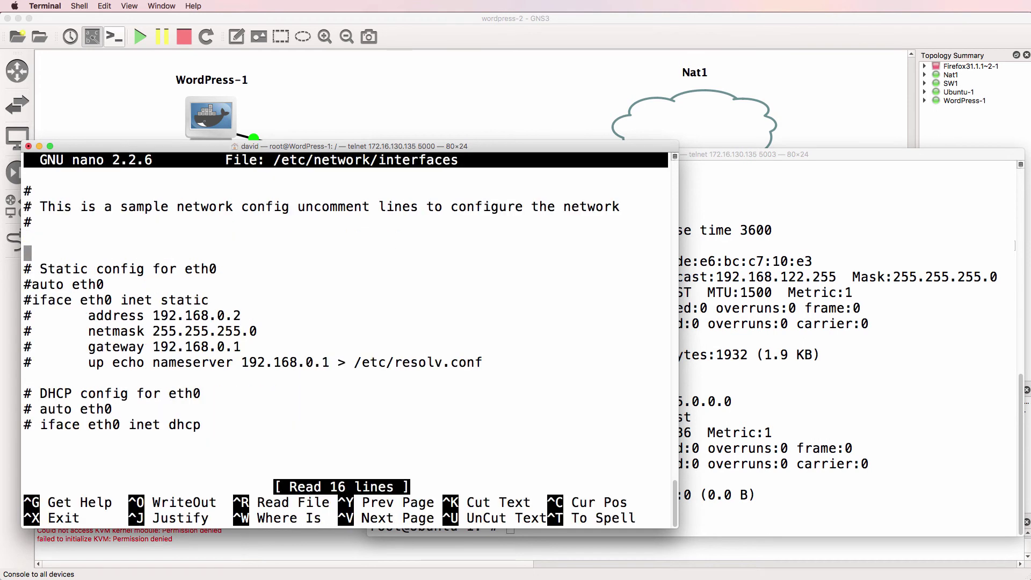
key("Delete")
key("Down")
key("Delete")
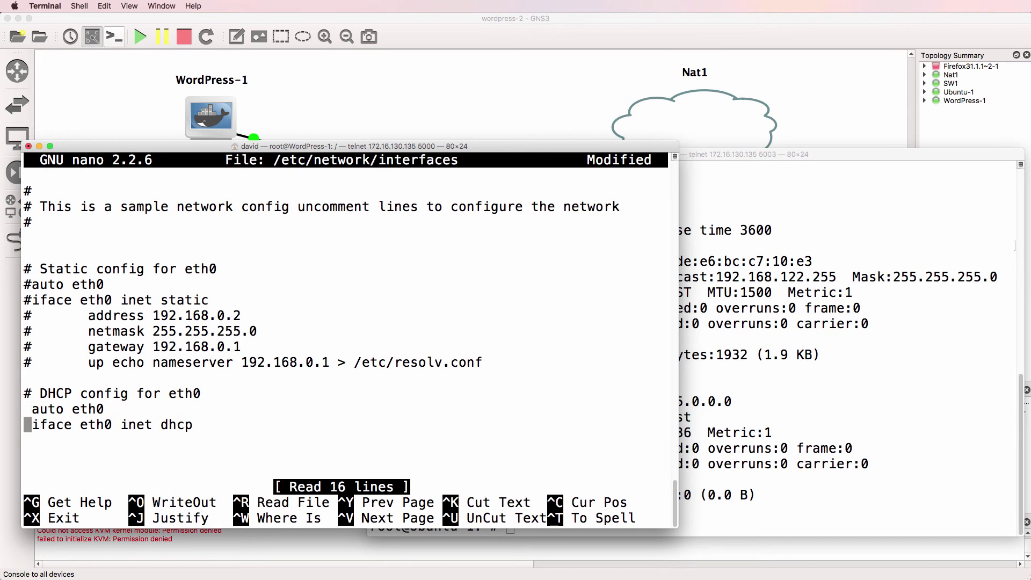
key("ctrl+x")
key("y")
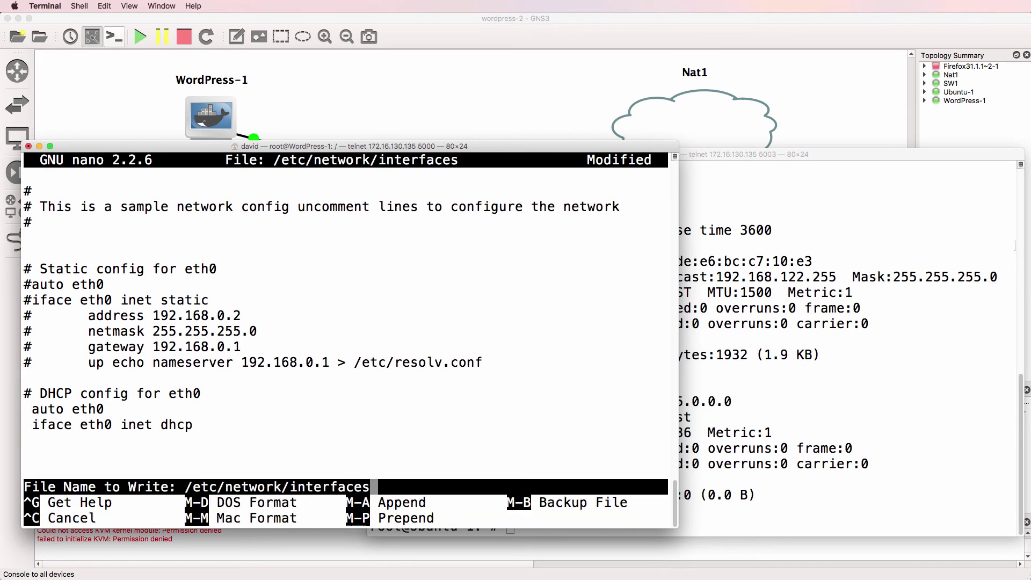
key("Return")
type("ser")
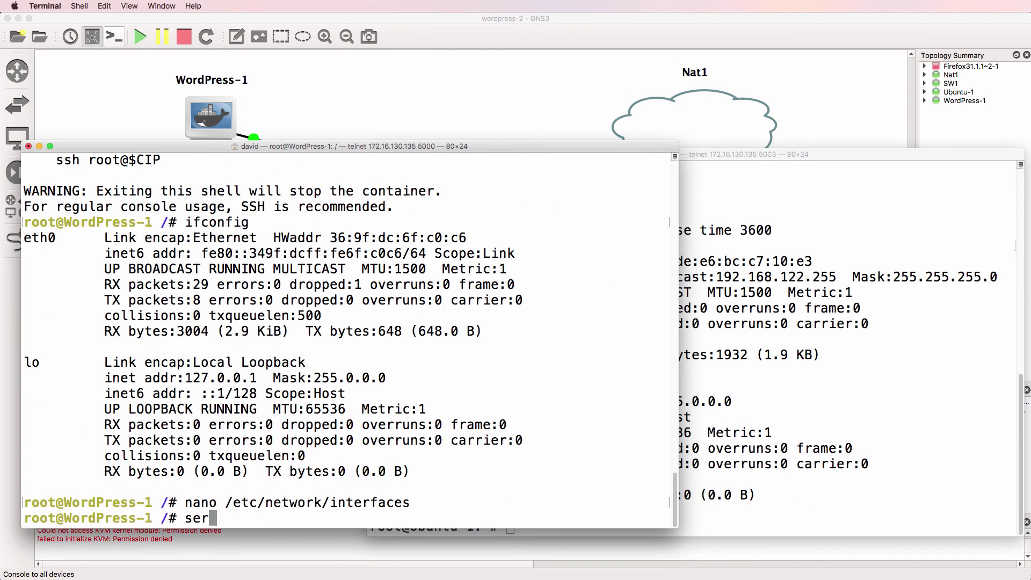
type("vice networ")
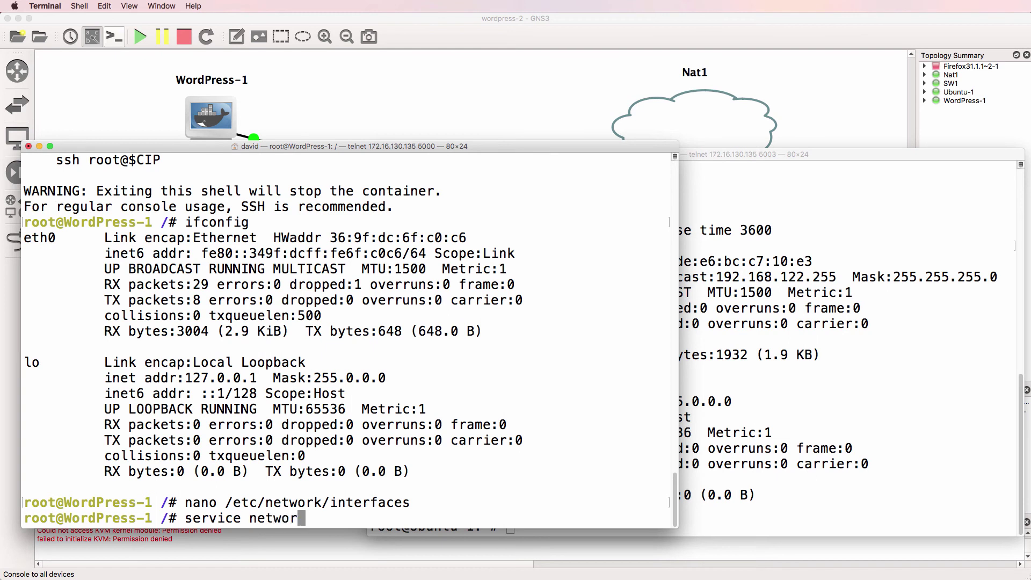
type("king restart")
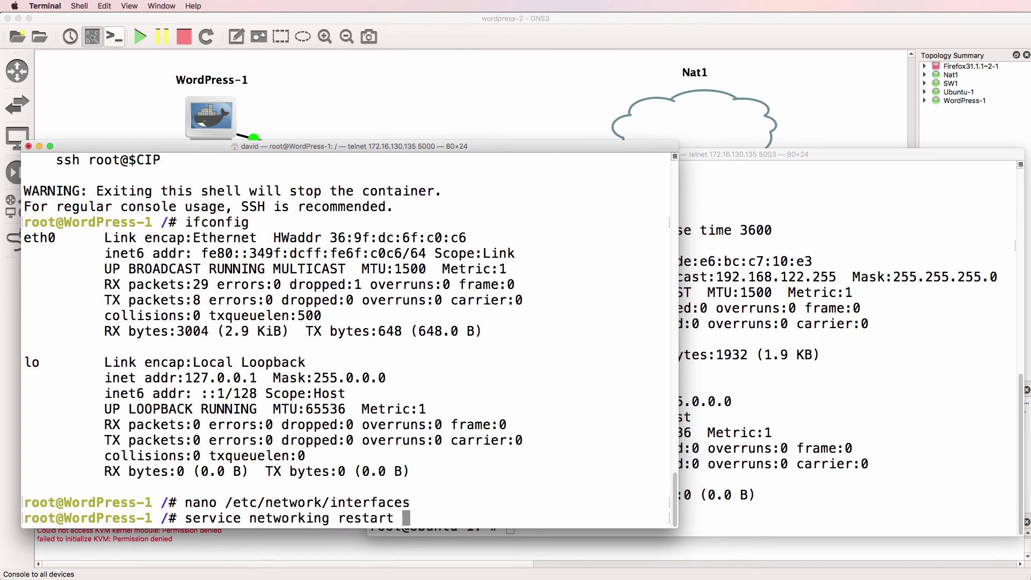
key("Return")
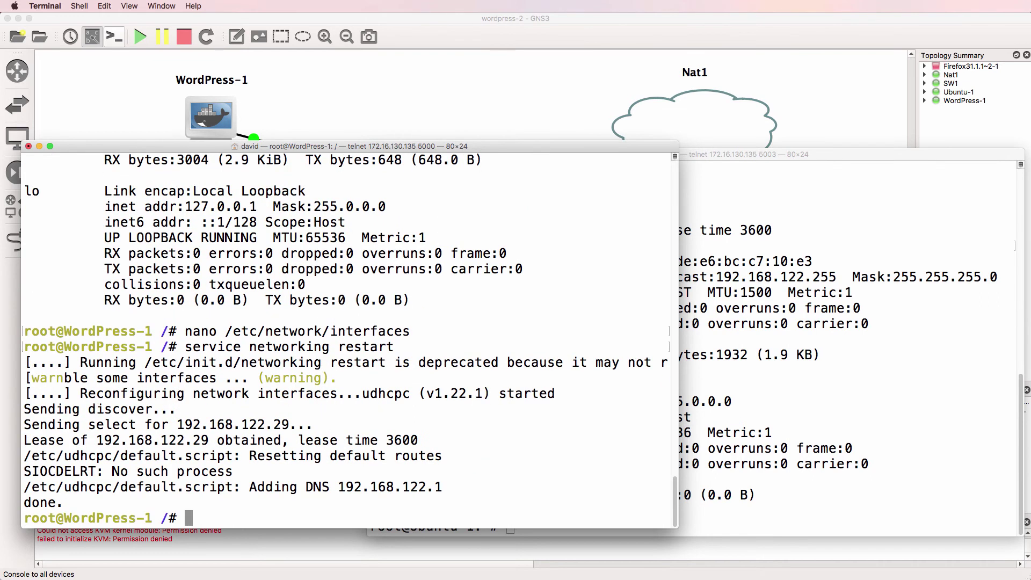
Confirm WordPress-1's eth0 address 192.168.122.29 with ifconfig and copy it
left_click_drag(96, 440, 207, 444)
type("ifconfig")
key("Return")
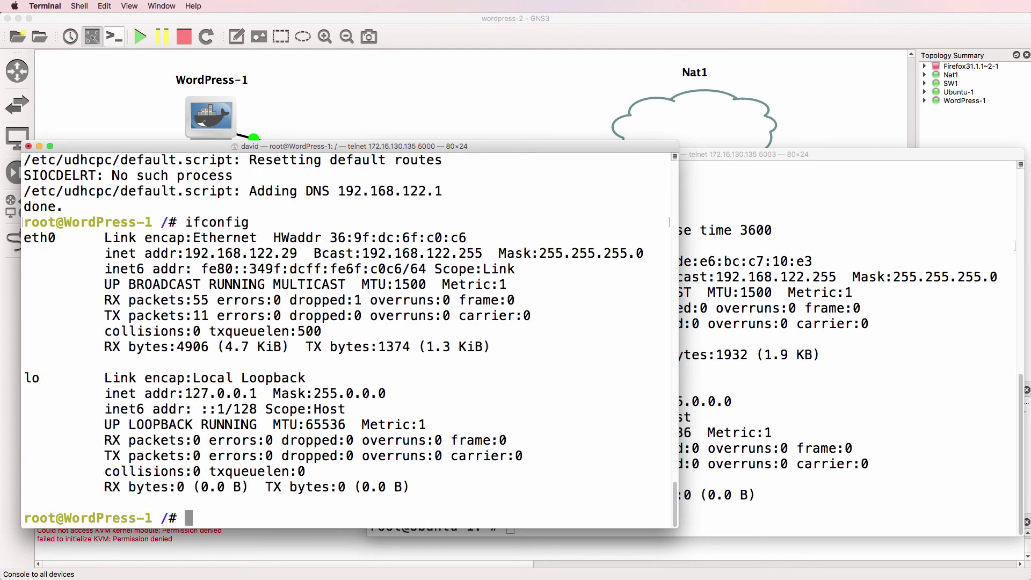
left_click_drag(178, 253, 303, 253)
right_click(303, 253)
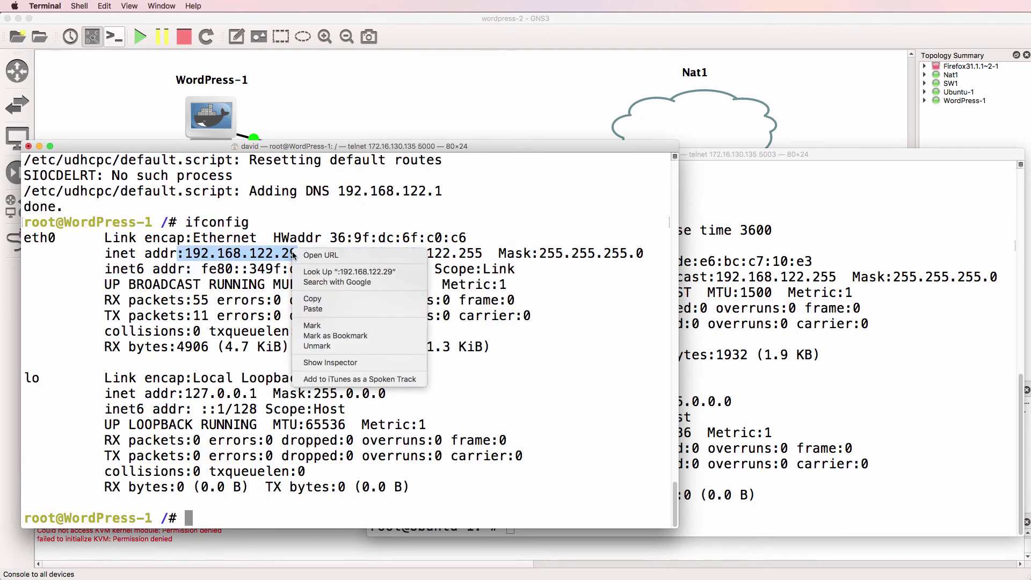
left_click(320, 299)
Set a new root password on WordPress-1 with passwd
type("passwd")
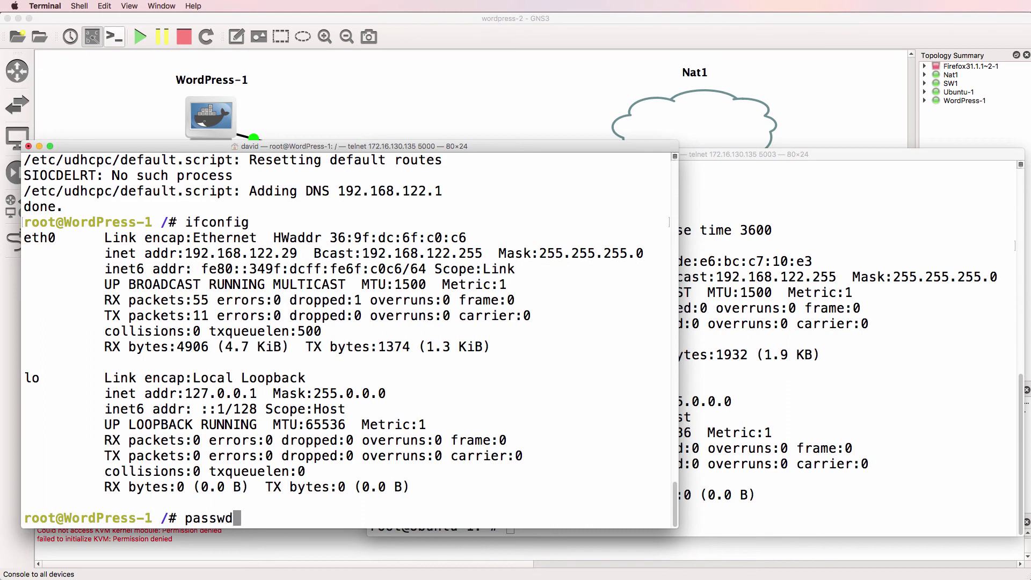
key("Return")
key("Return")
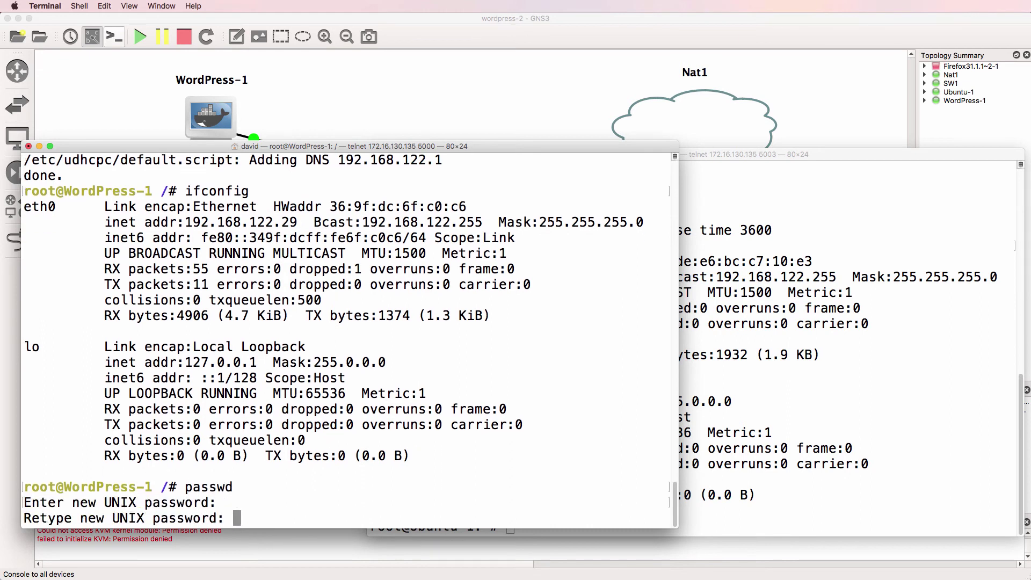
key("Return")
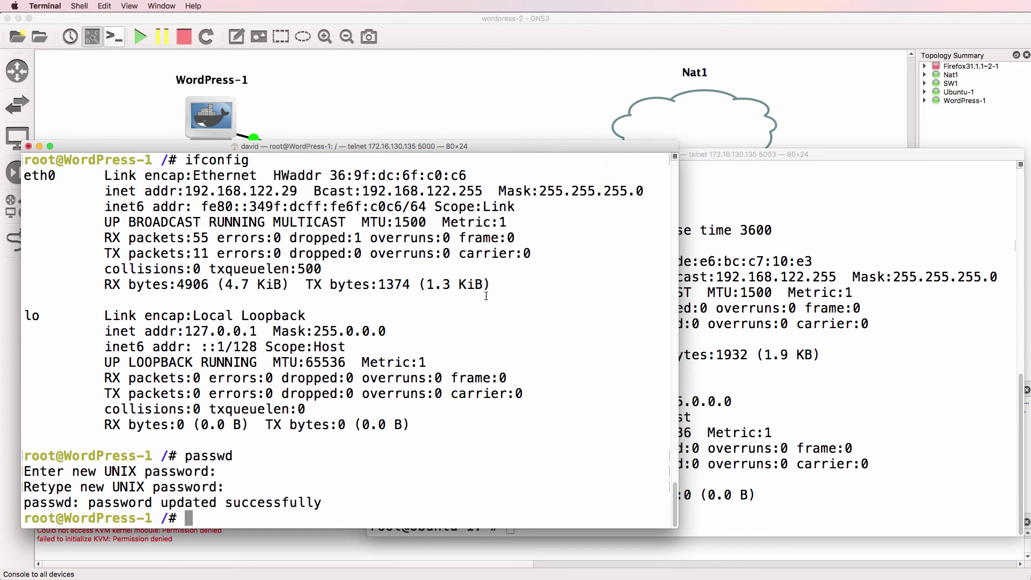
left_click(740, 234)
type("s")
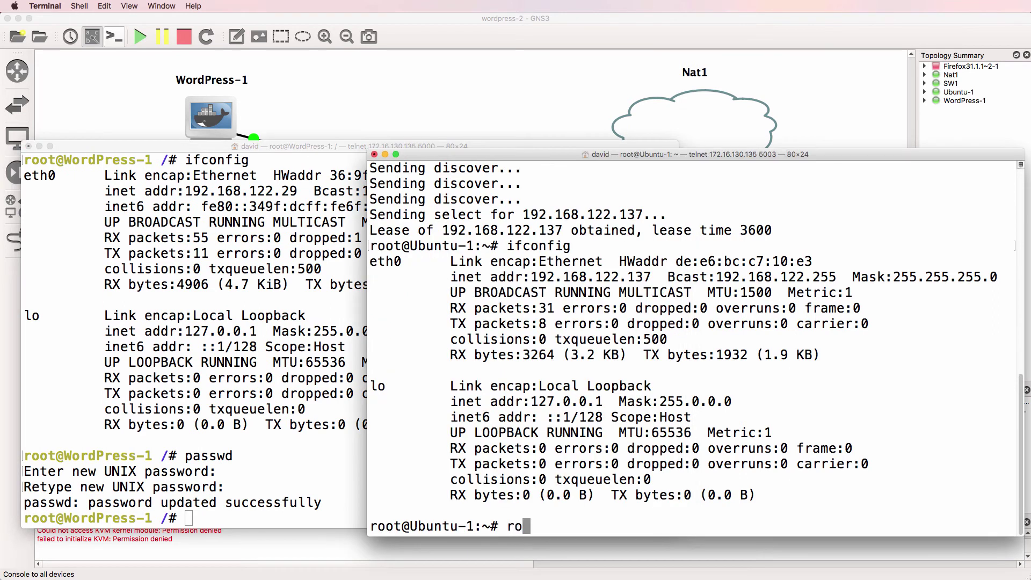
type("sh root@")
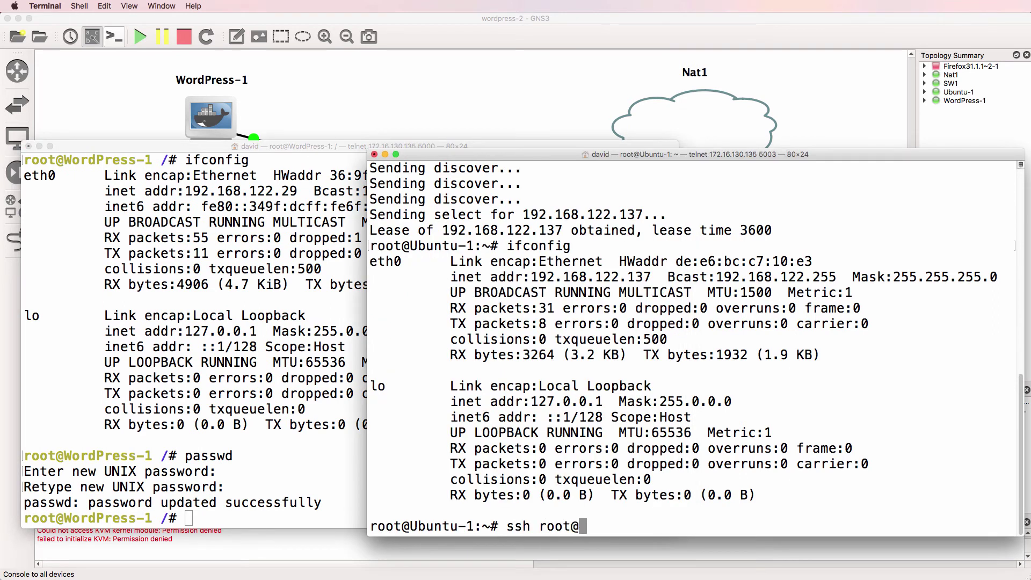
type("192.168.12")
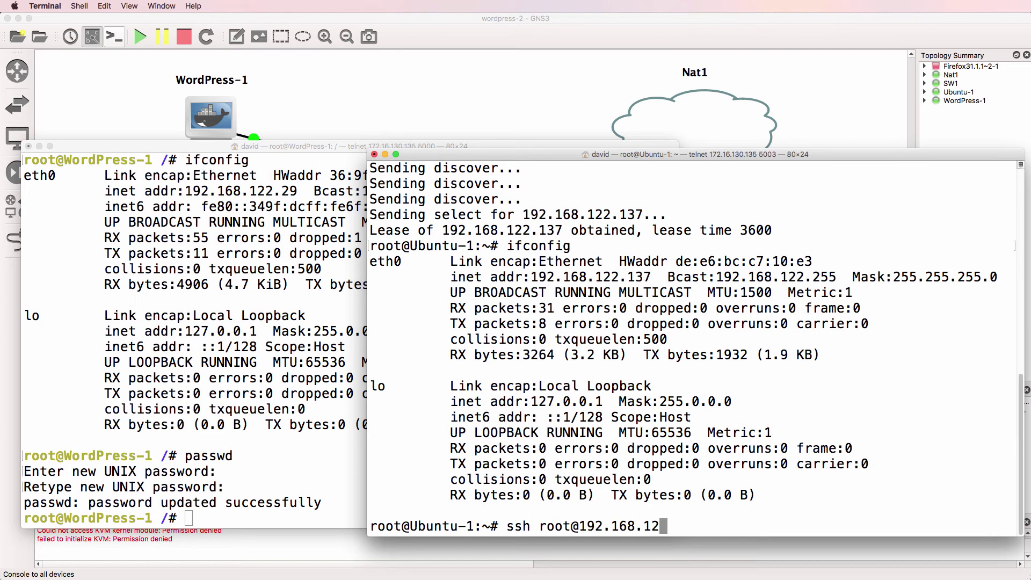
type("2.29")
key("Return")
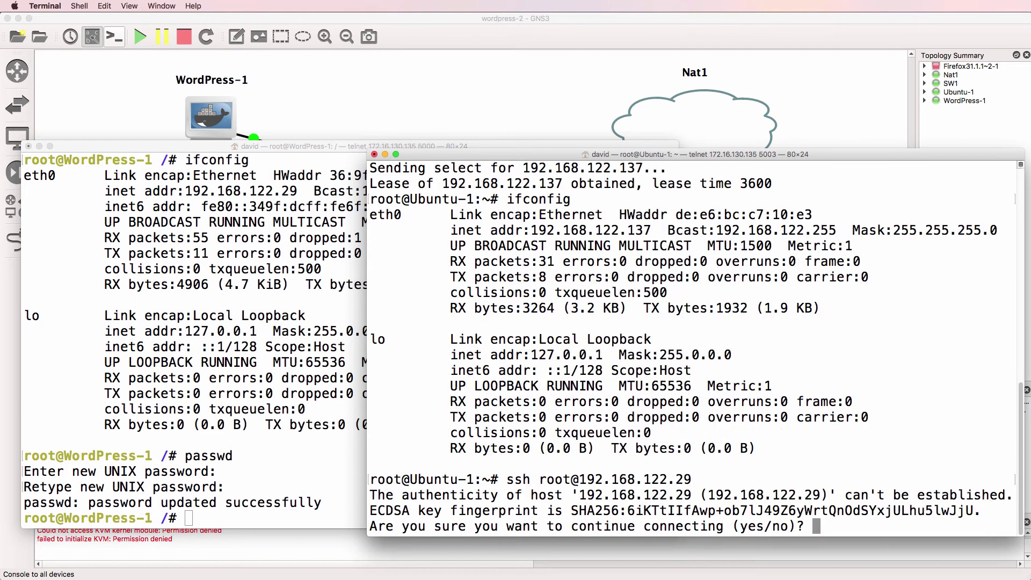
type("yes")
key("Return")
key("Return")
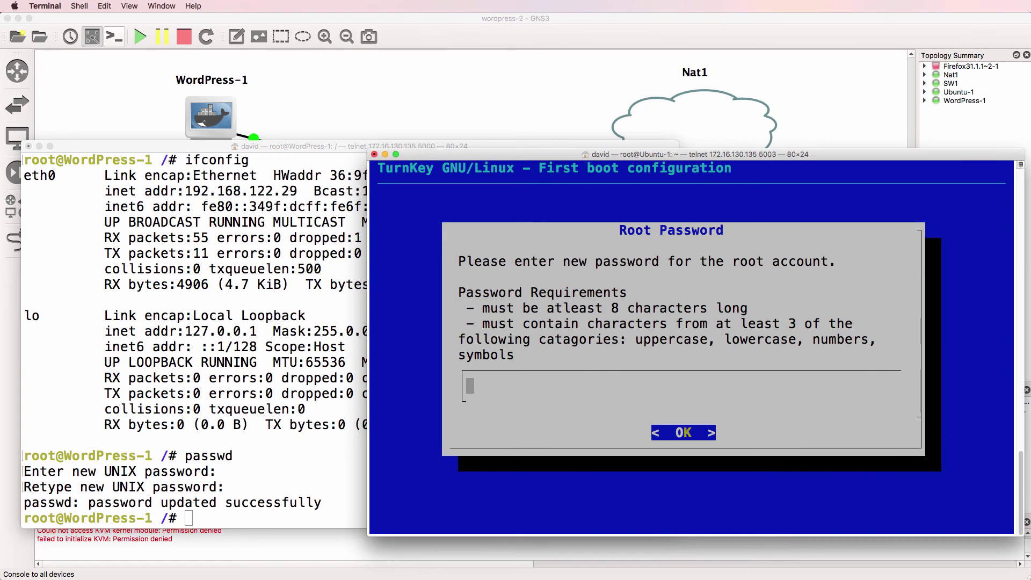
Enter and confirm new root, MySQL root and WordPress admin passwords in the TurnKey setup
type("************")
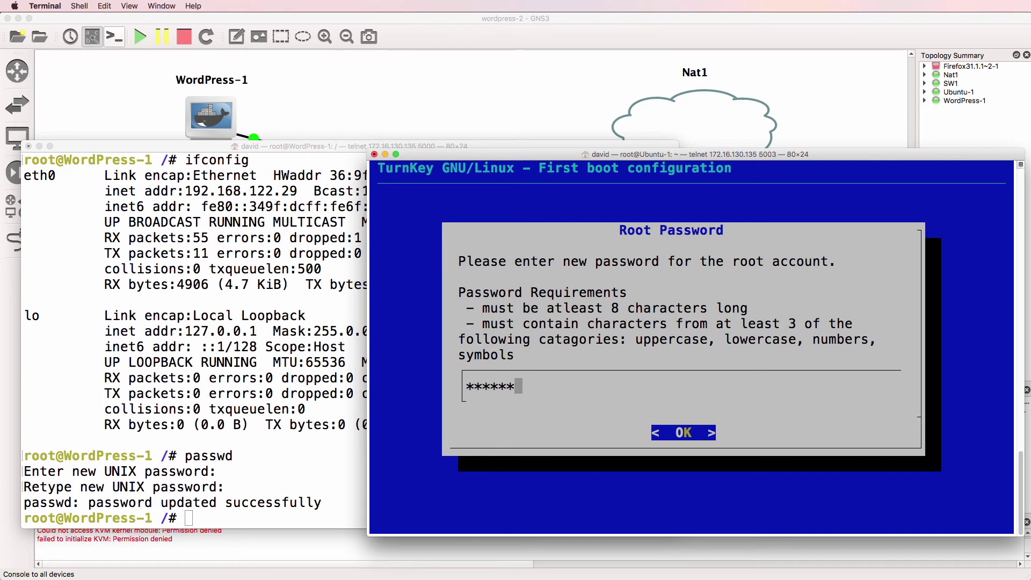
key("Return")
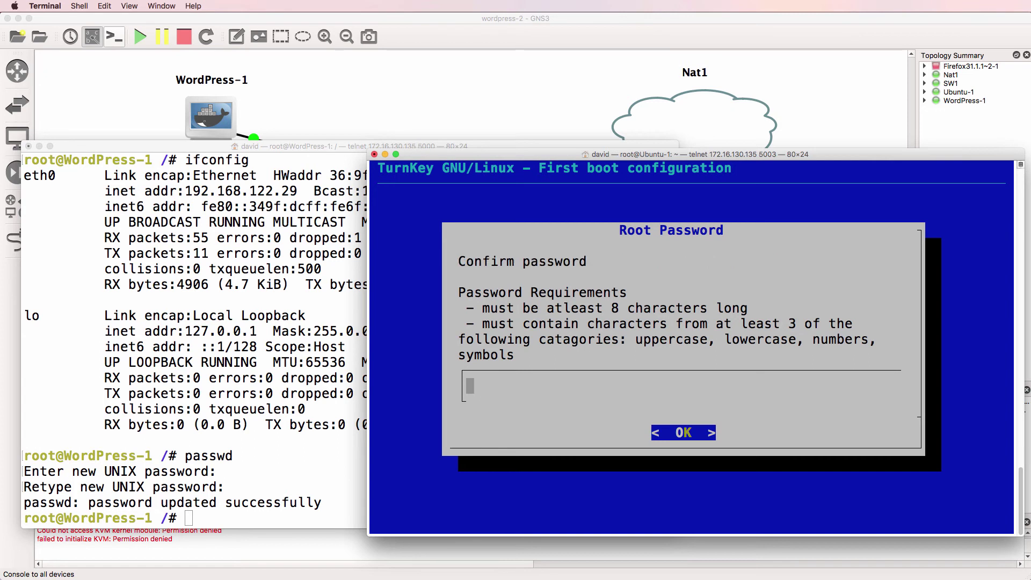
type("**********")
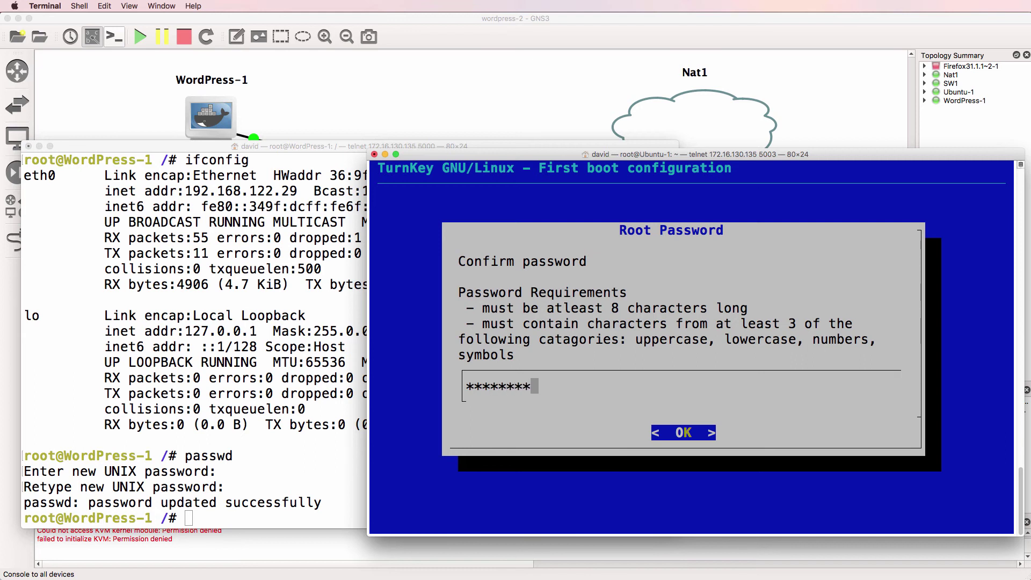
key("Return")
type("****")
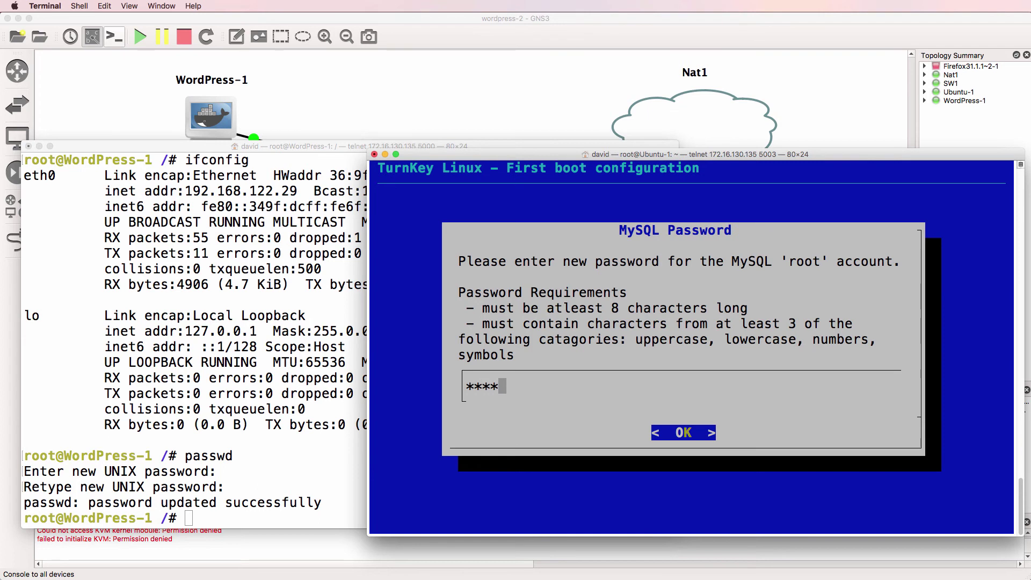
type("********")
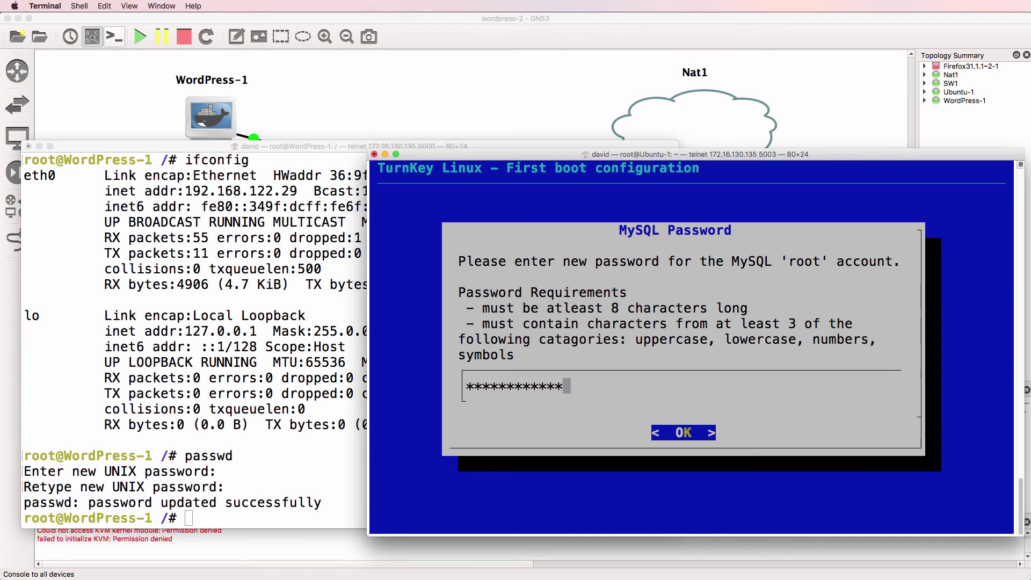
key("Return")
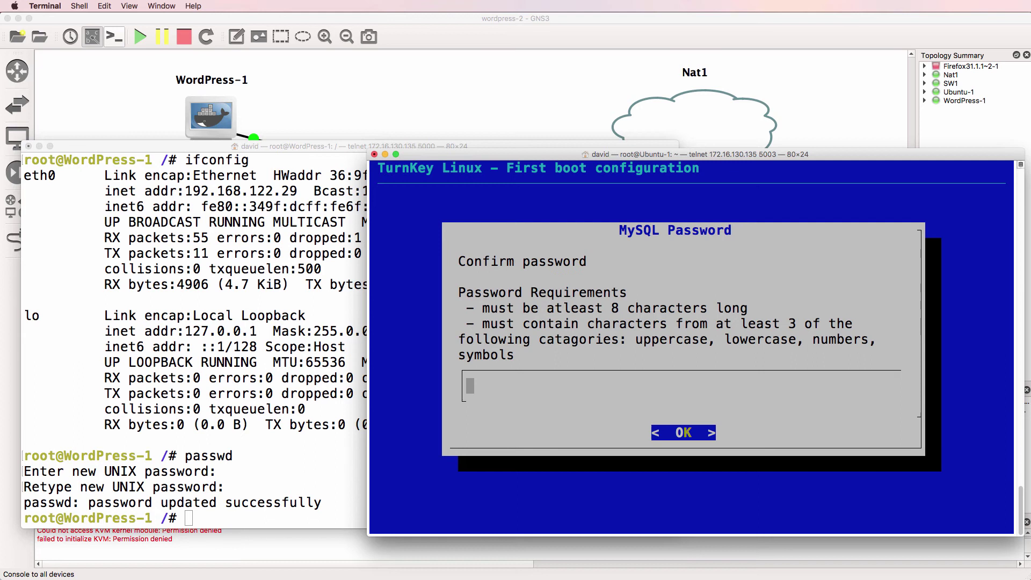
type("************")
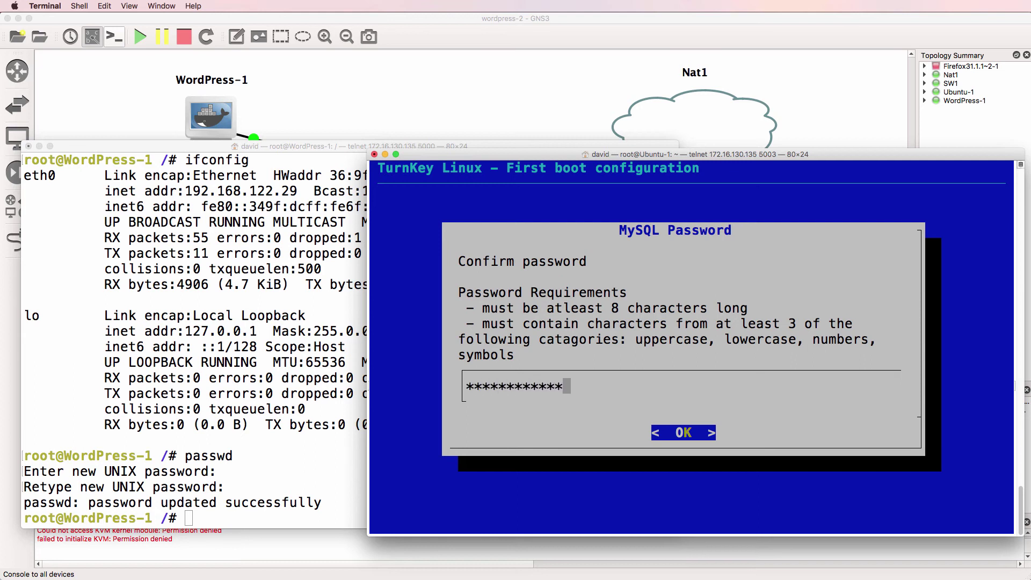
key("Return")
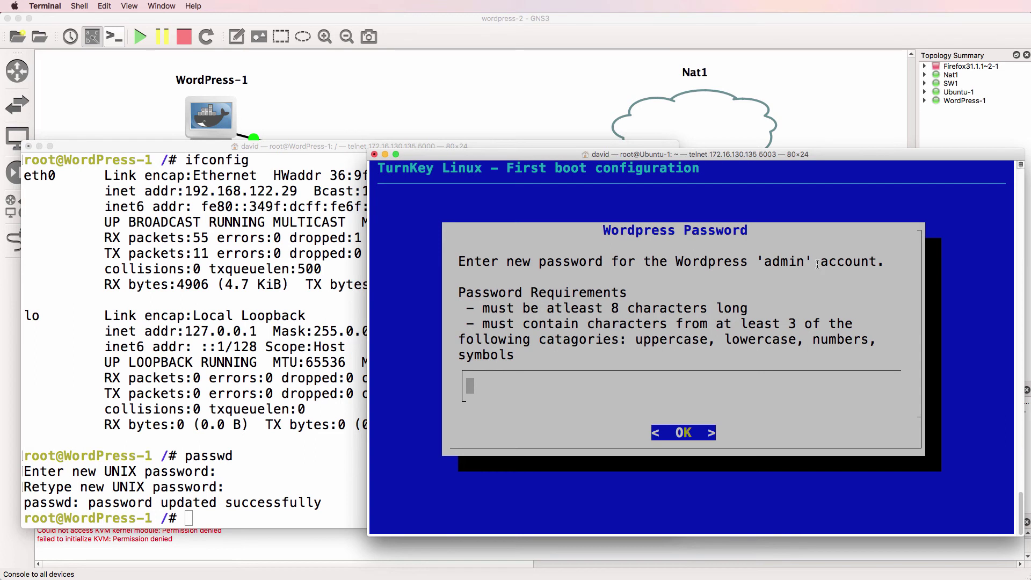
type("************")
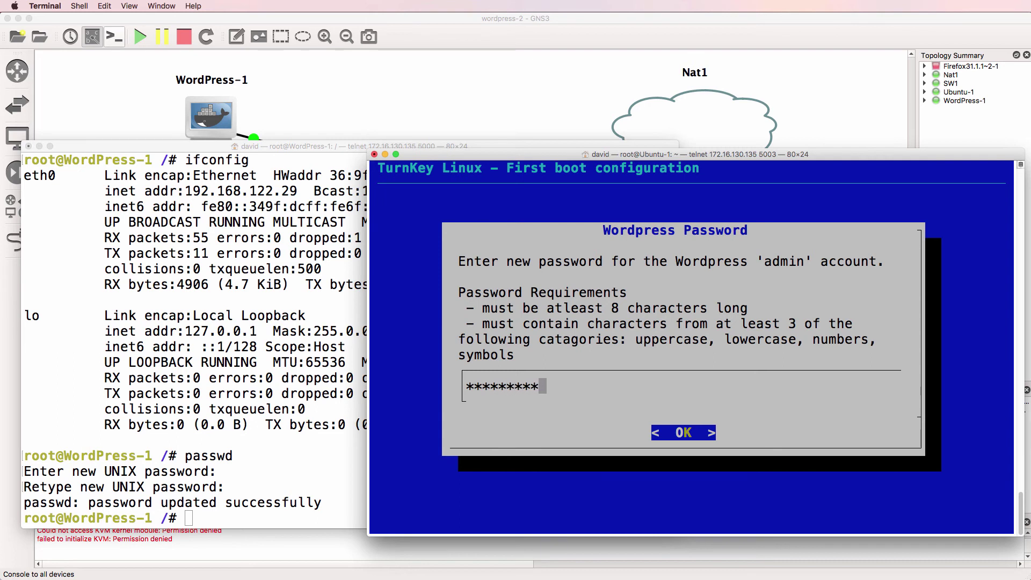
key("Return")
type("****")
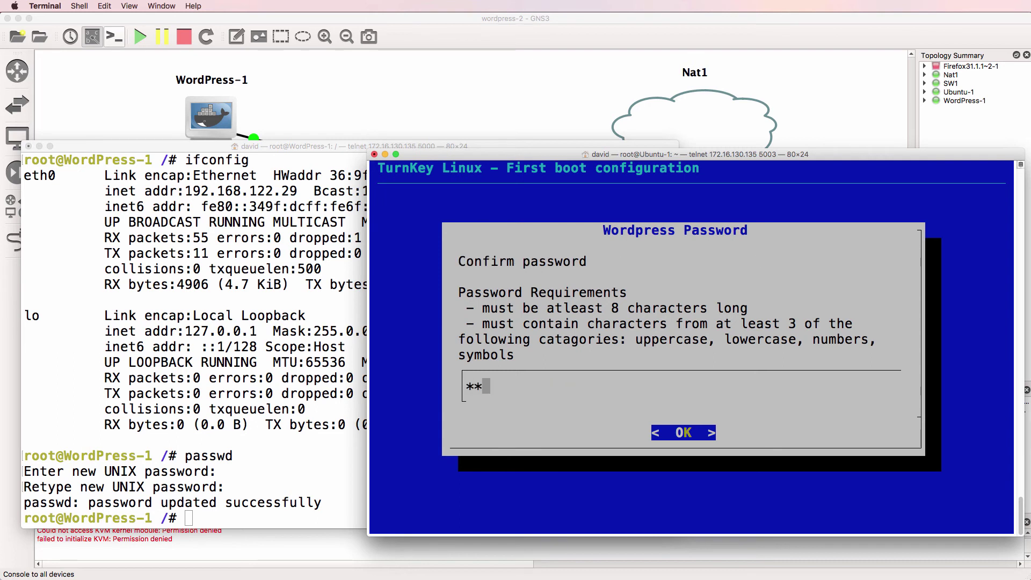
type("********")
key("Return")
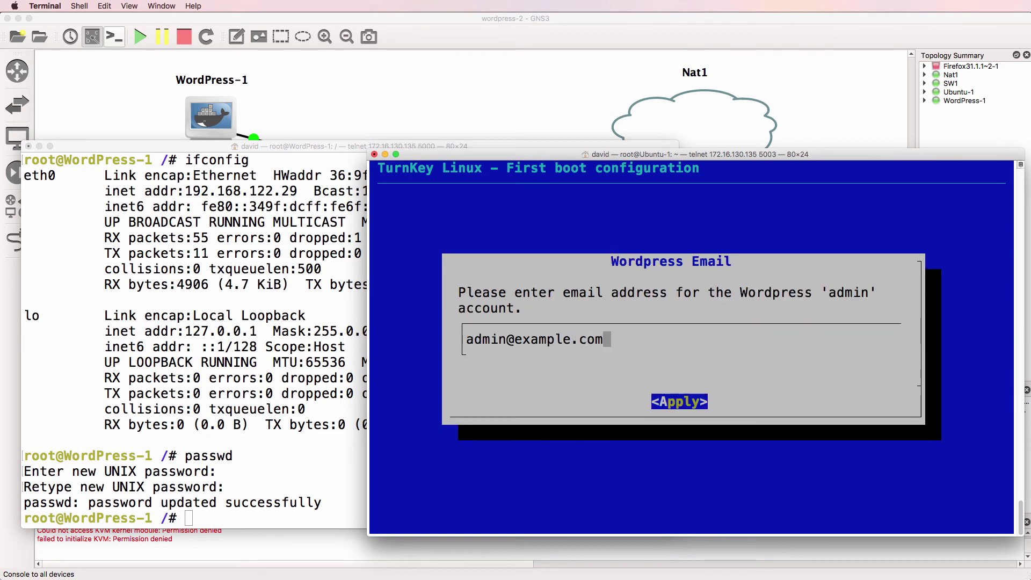
Apply the prefilled admin email and skip Hub services, security alerts and security updates
key("Tab")
key("Return")
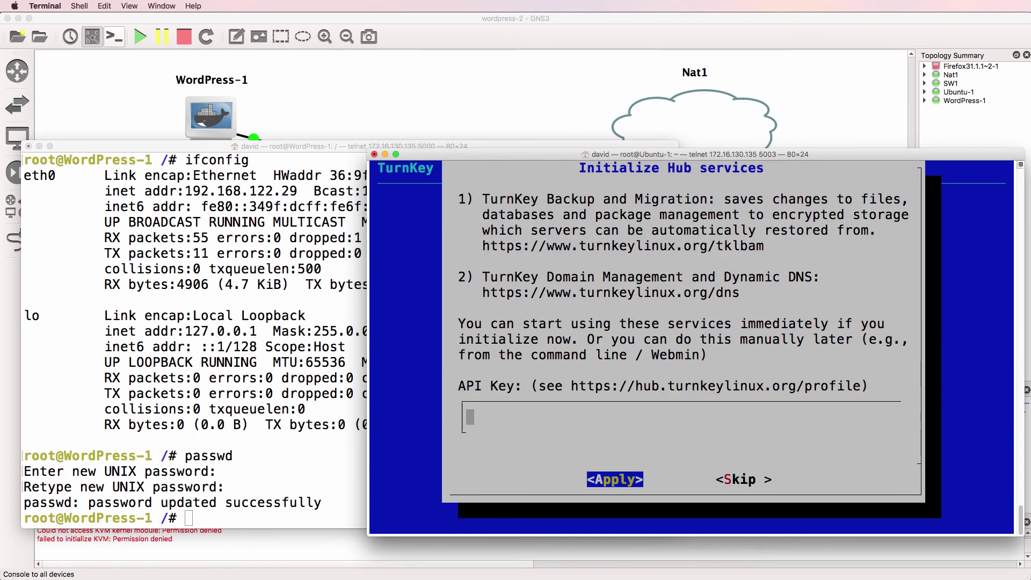
key("Tab")
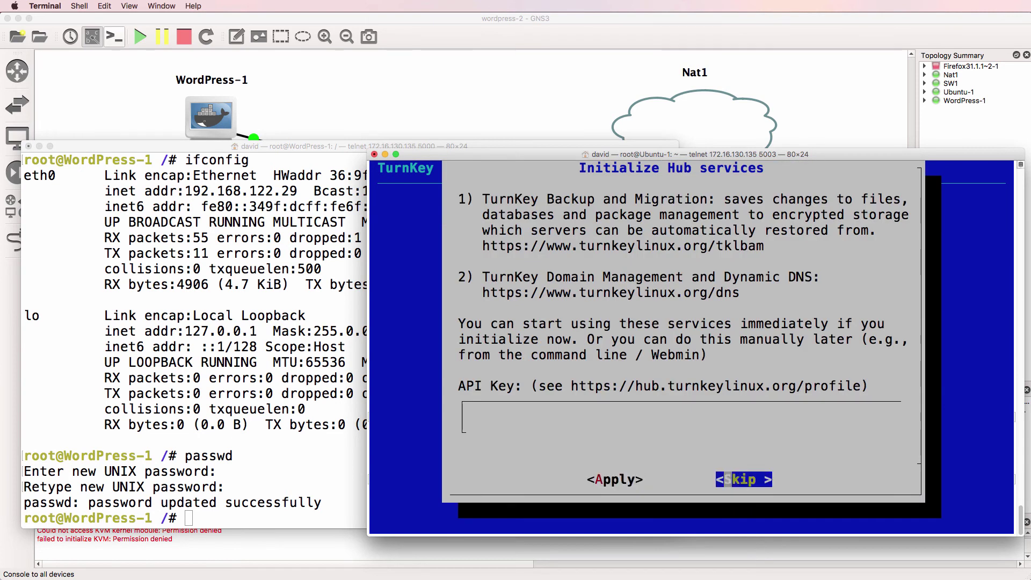
key("Return")
key("Tab")
key("Tab")
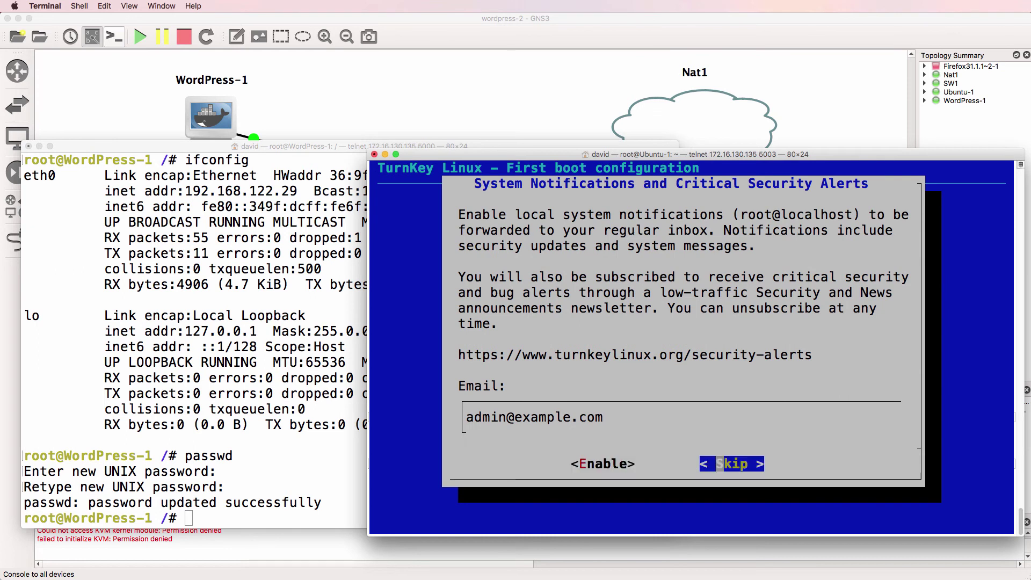
key("Return")
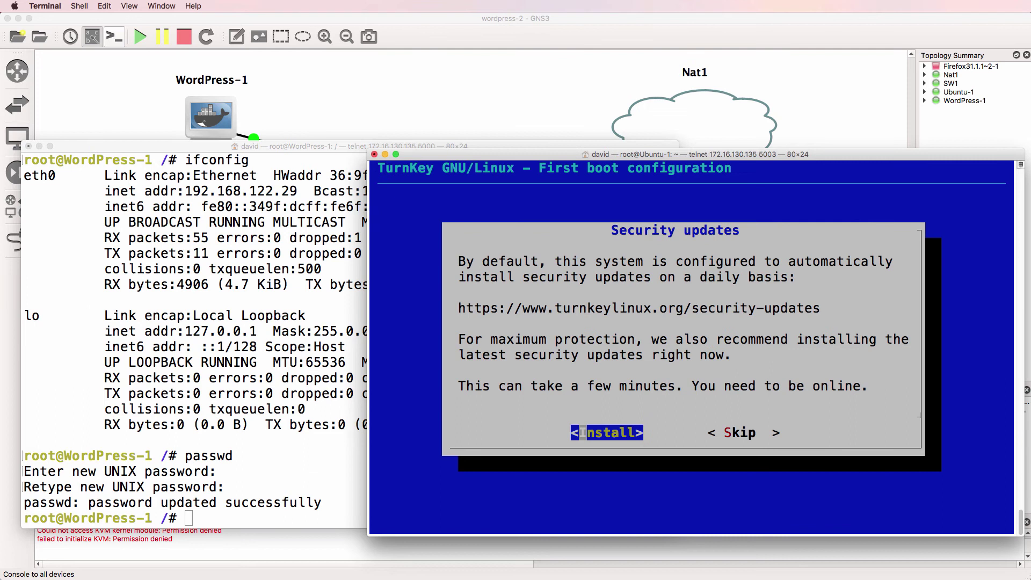
key("Tab")
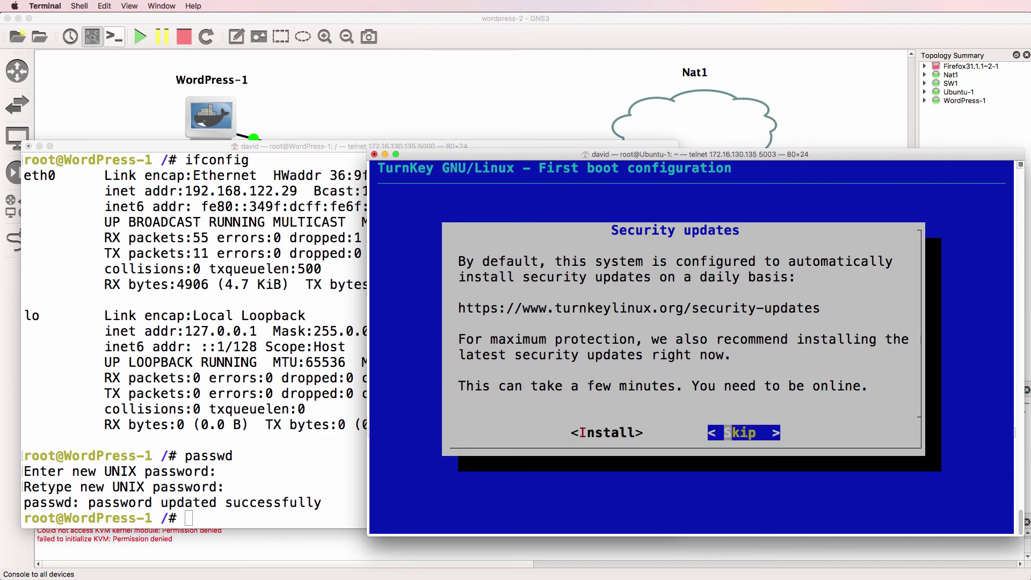
key("Return")
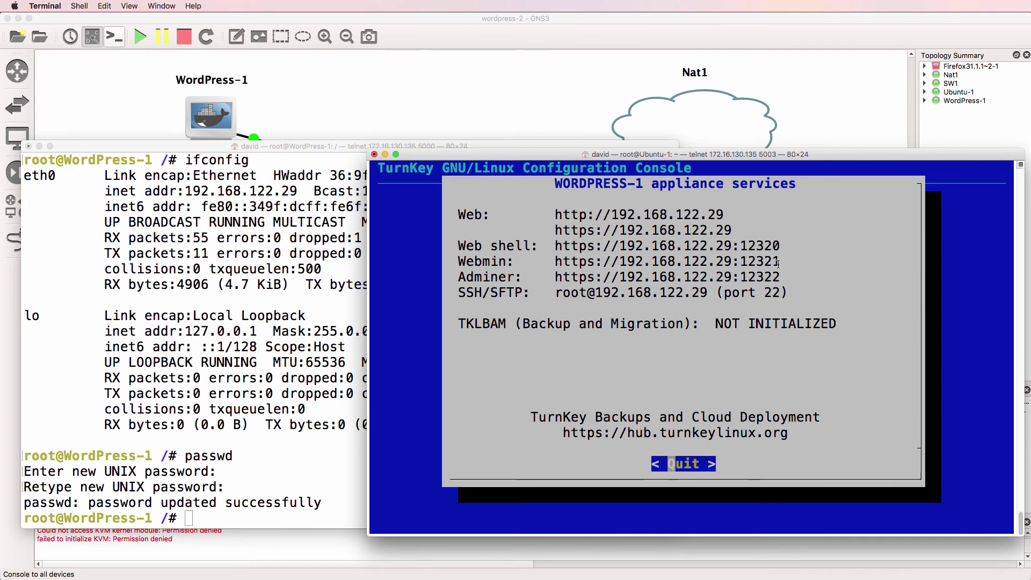
left_click_drag(553, 155, 190, 95)
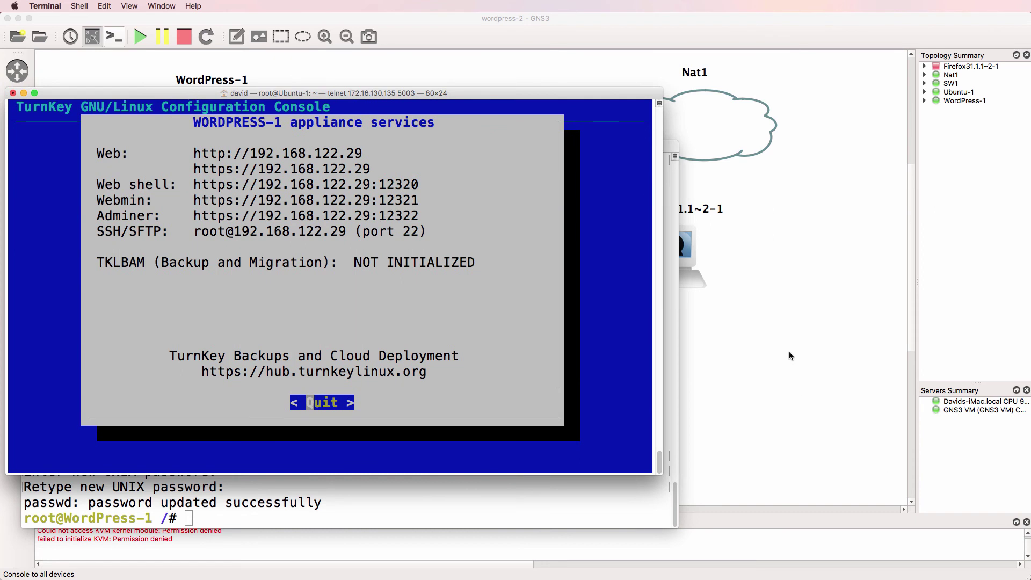
left_click(788, 352)
right_click(668, 239)
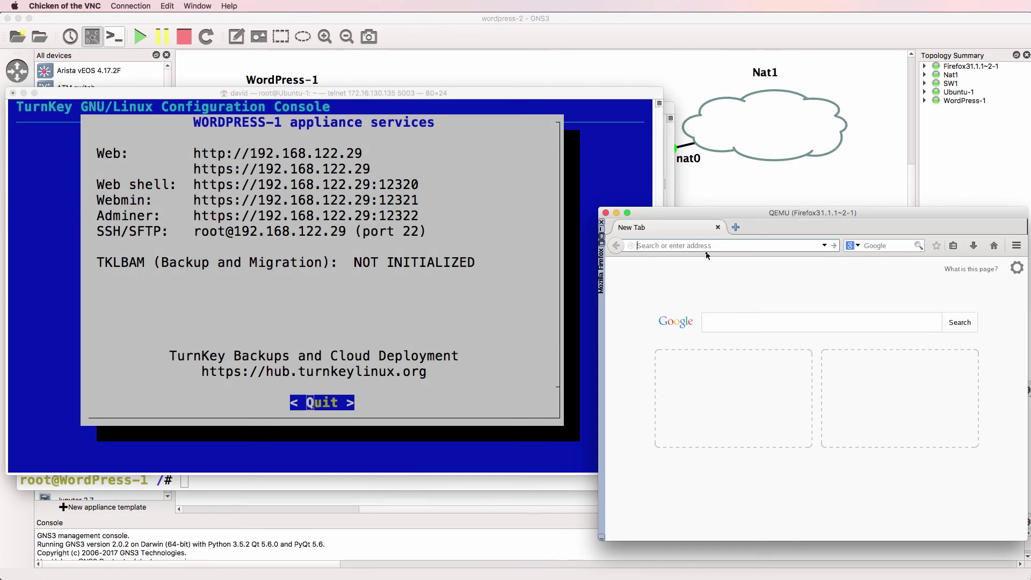
type("http//1")
key("BackSpace")
key("BackSpace")
type("://192.168.1")
type("22.29")
key("Return")
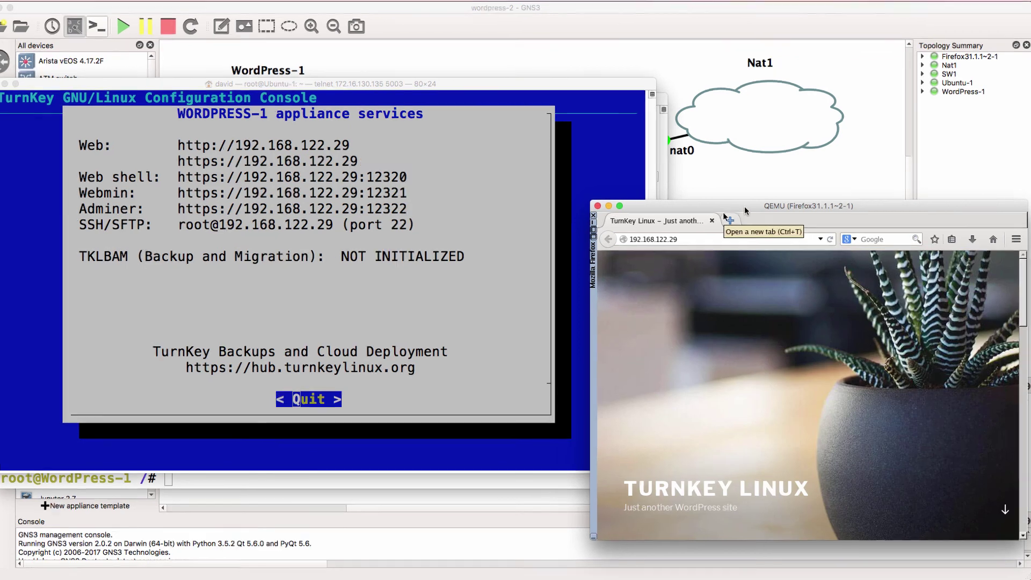
left_click_drag(749, 216, 745, 202)
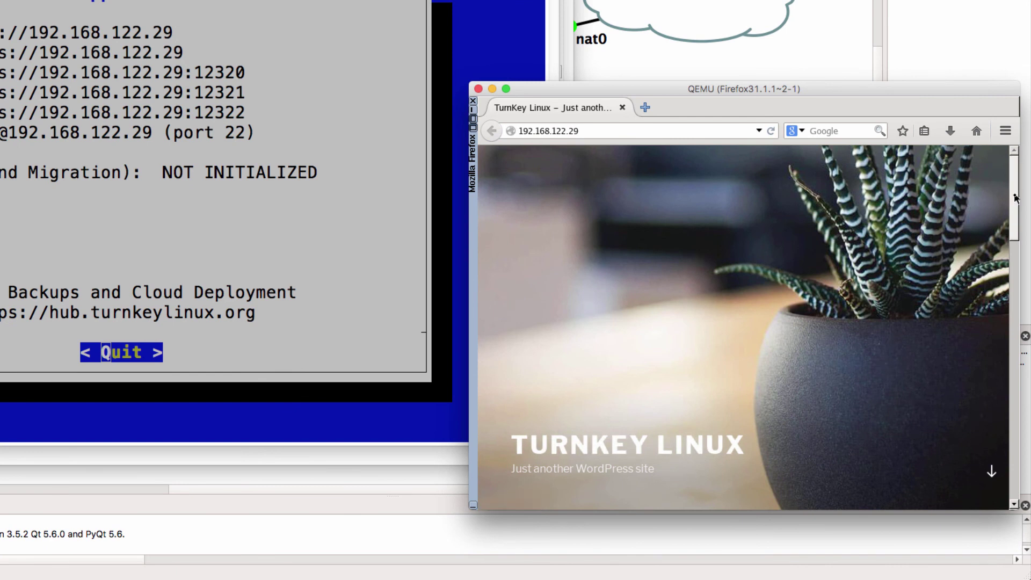
left_click_drag(1016, 199, 1023, 332)
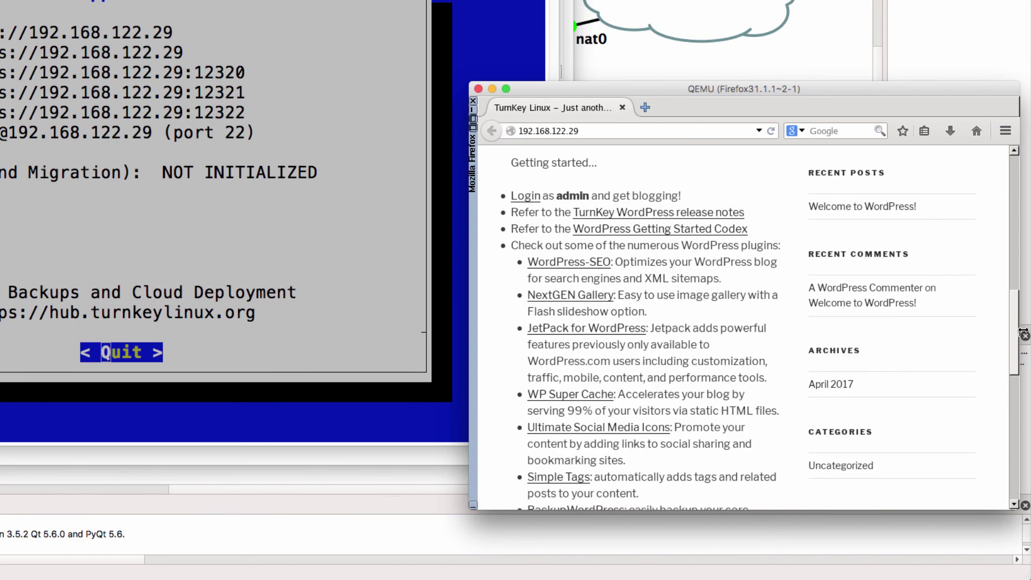
Log into the WordPress dashboard as admin and let Firefox remember the password
left_click(528, 197)
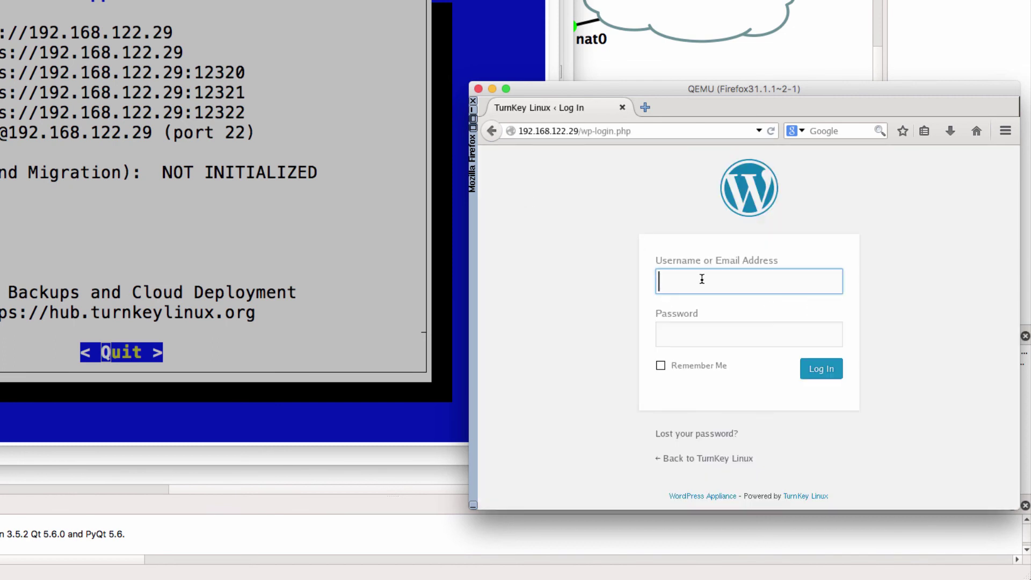
type("admin")
key("Tab")
type("pass")
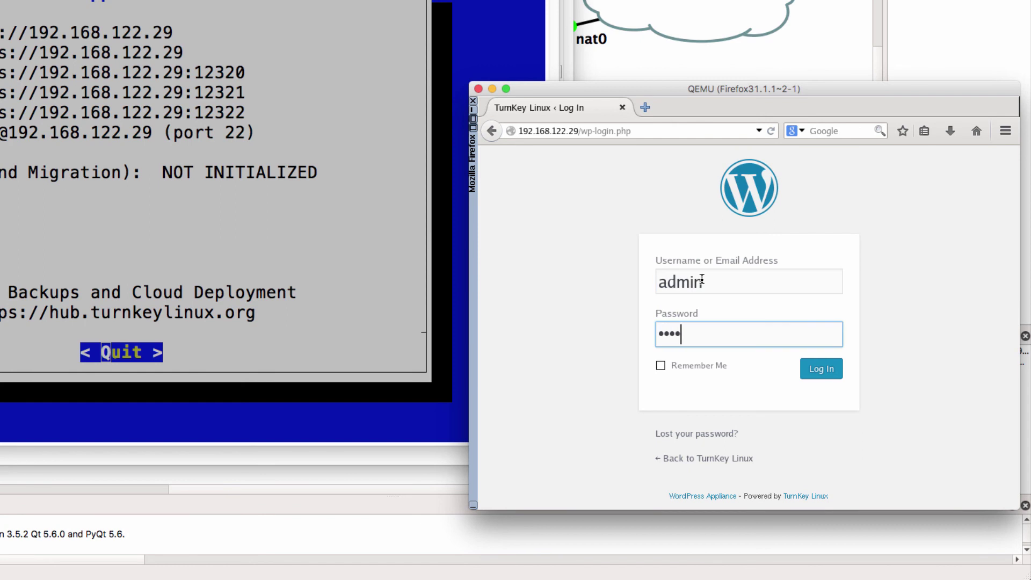
type("word1234")
key("Return")
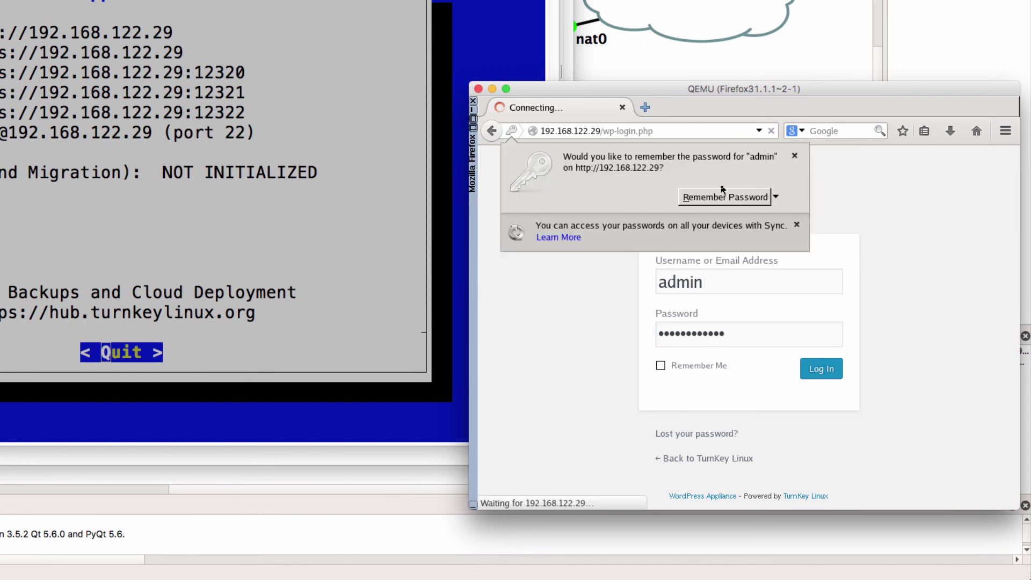
left_click(722, 196)
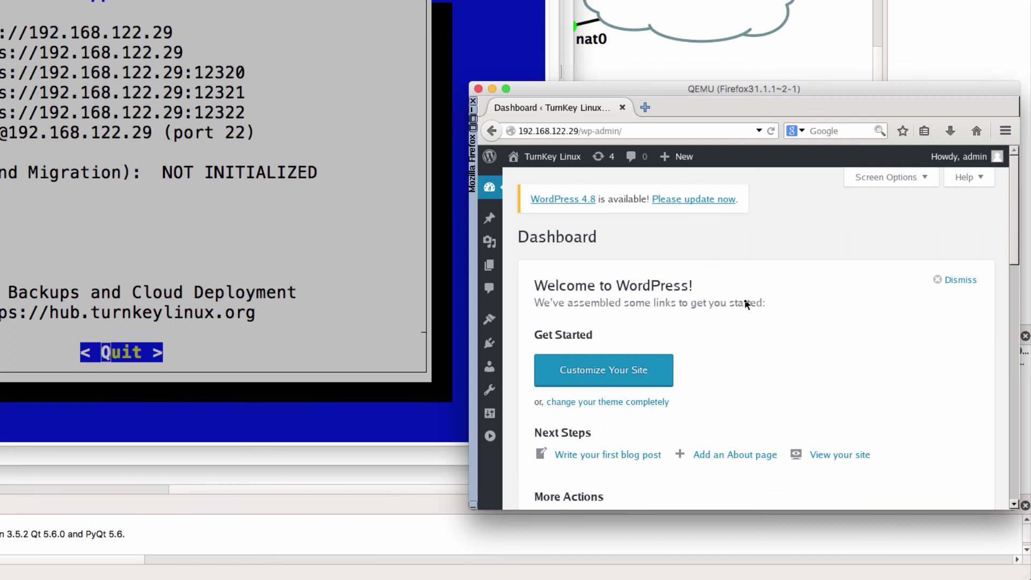
Activate the Twenty Fifteen theme from the Themes page
scroll(523, 225, "down", 2)
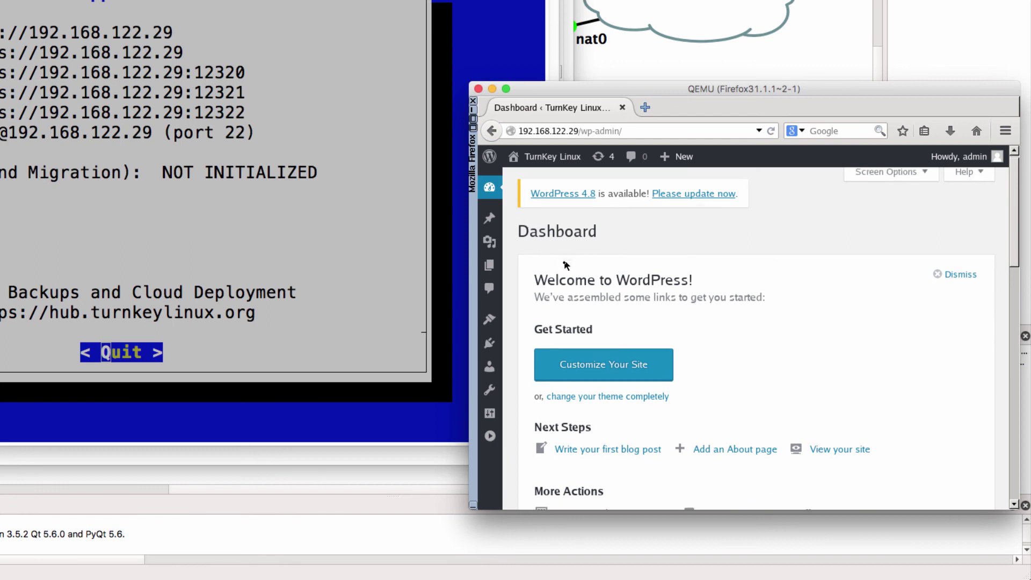
mouse_move(498, 326)
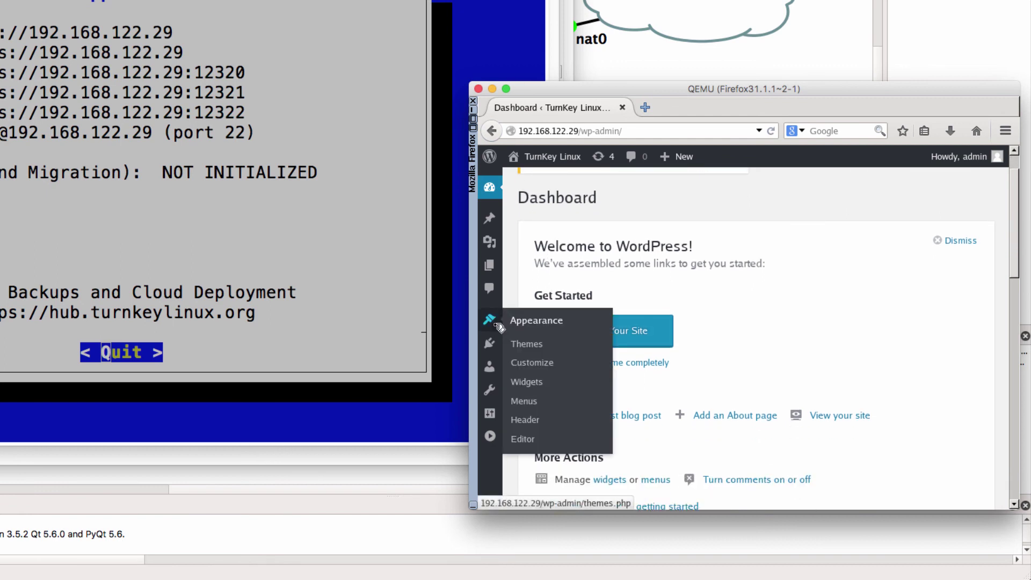
left_click(528, 344)
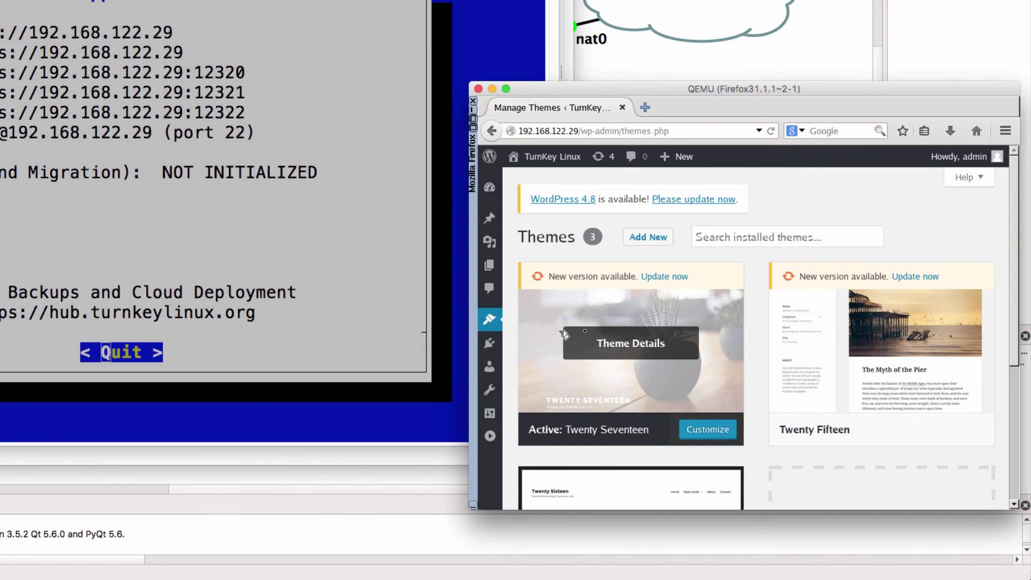
left_click(845, 304)
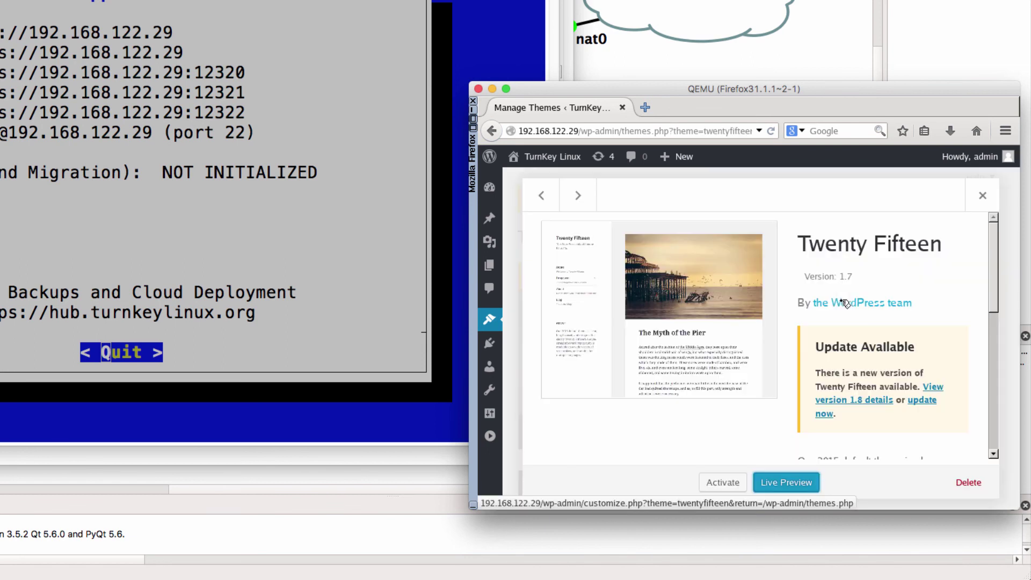
left_click(725, 485)
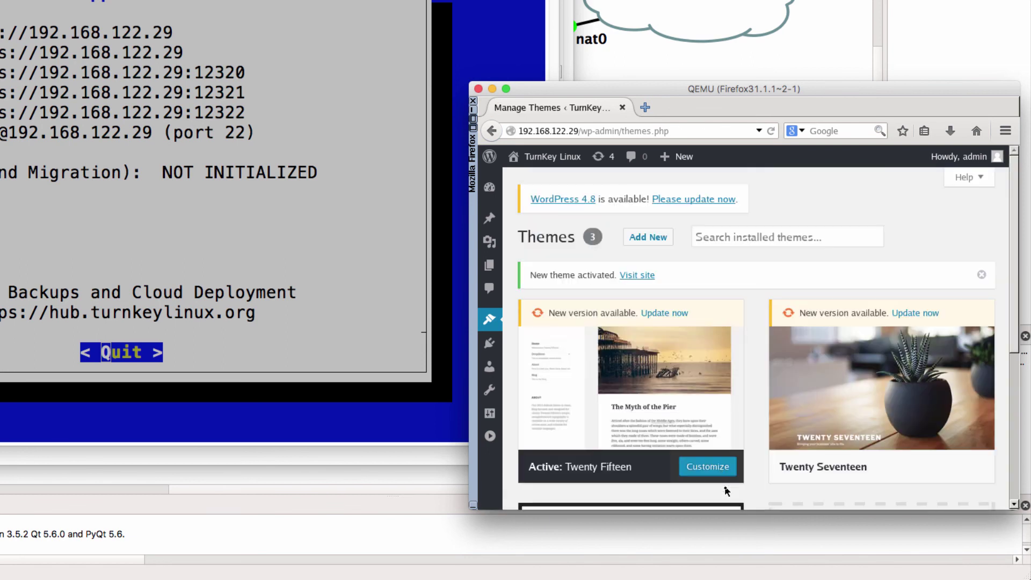
Load the 192.168.122.29 site in a new tab from history to view Twenty Fifteen
left_click(648, 107)
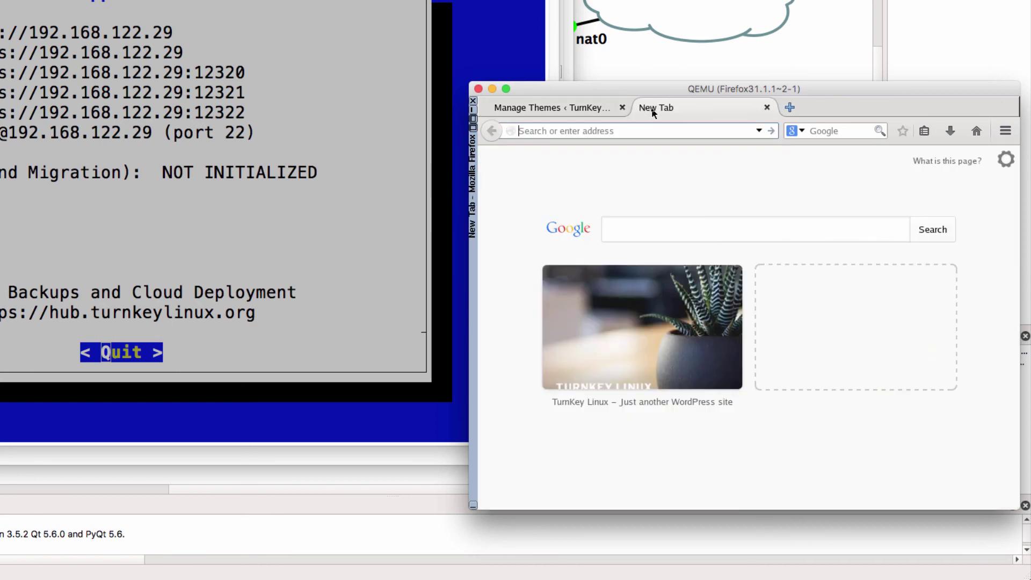
type("http")
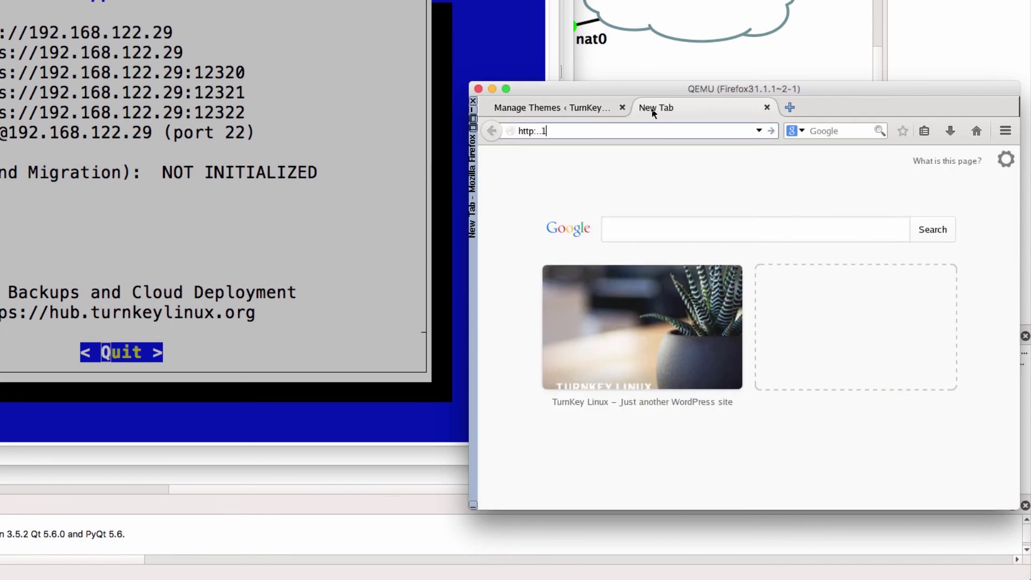
key("BackSpace")
key("BackSpace")
type("/19")
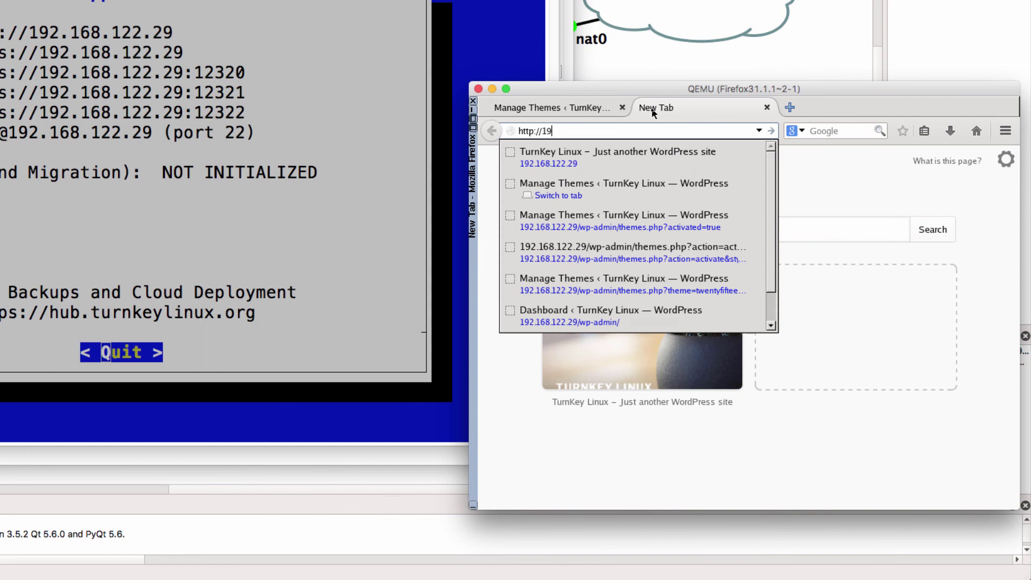
key("Down")
key("Return")
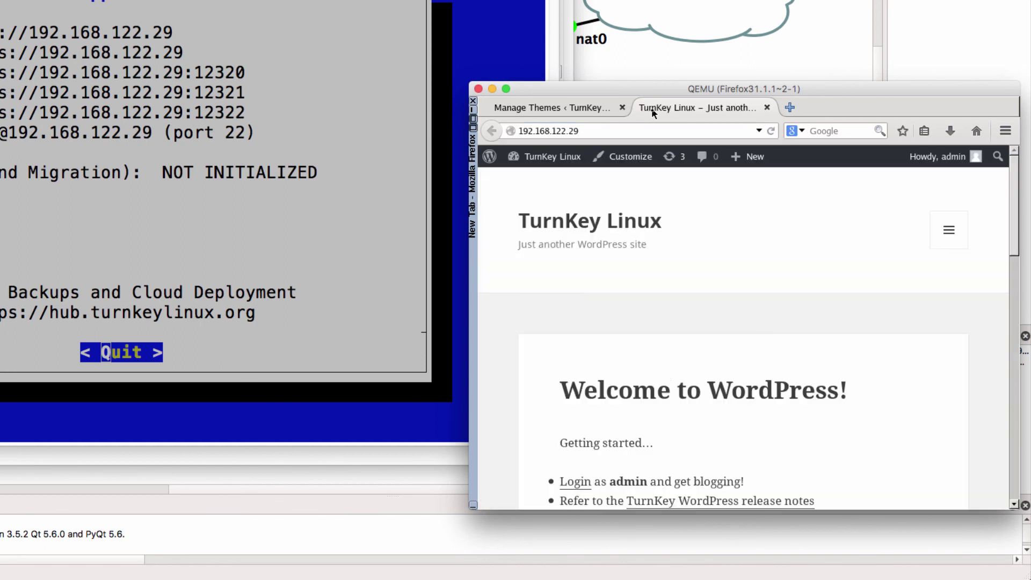
scroll(691, 302, "down", 5)
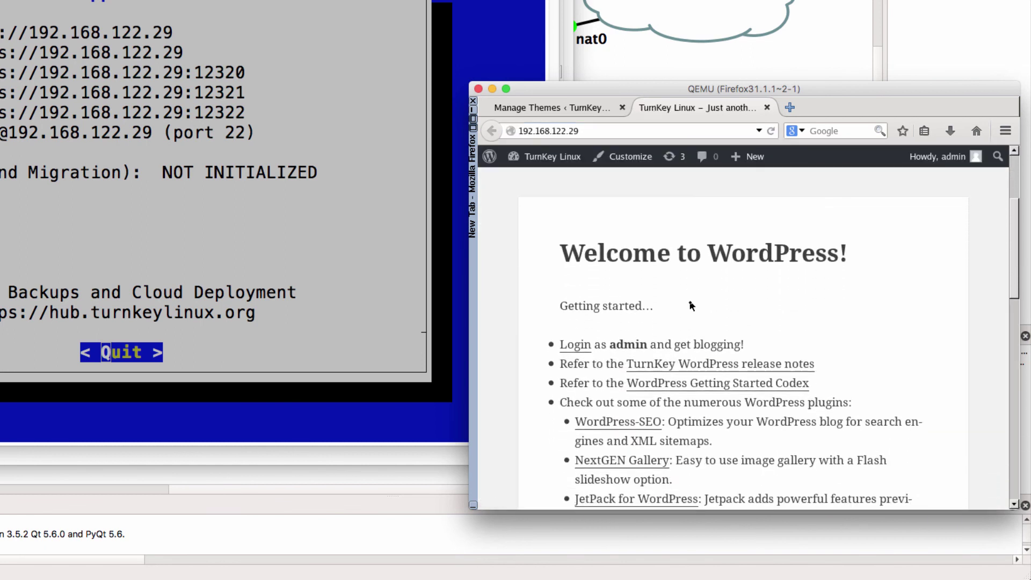
scroll(690, 304, "down", 2)
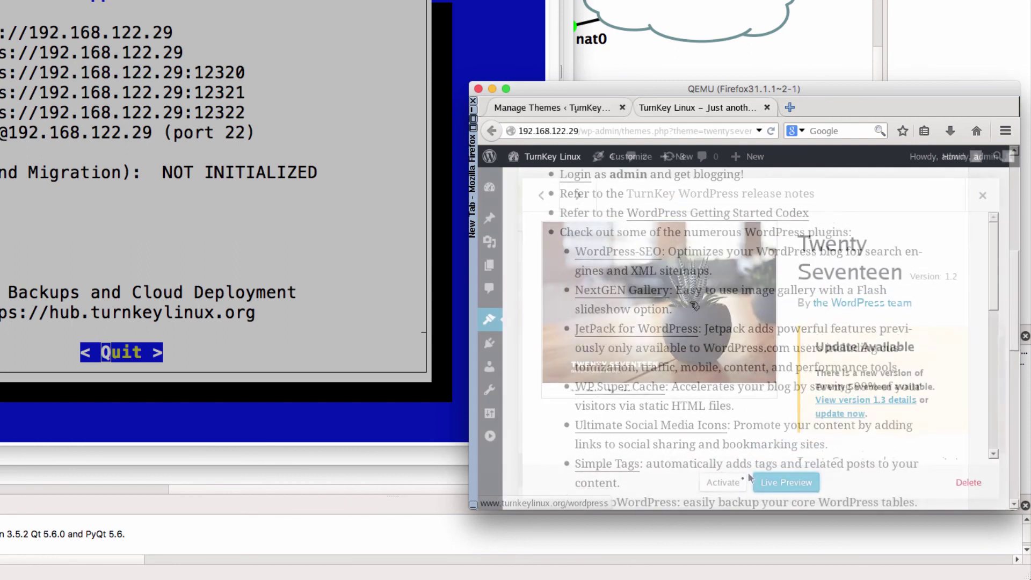
Reactivate Twenty Seventeen and reload the site tab to show the change
left_click(735, 483)
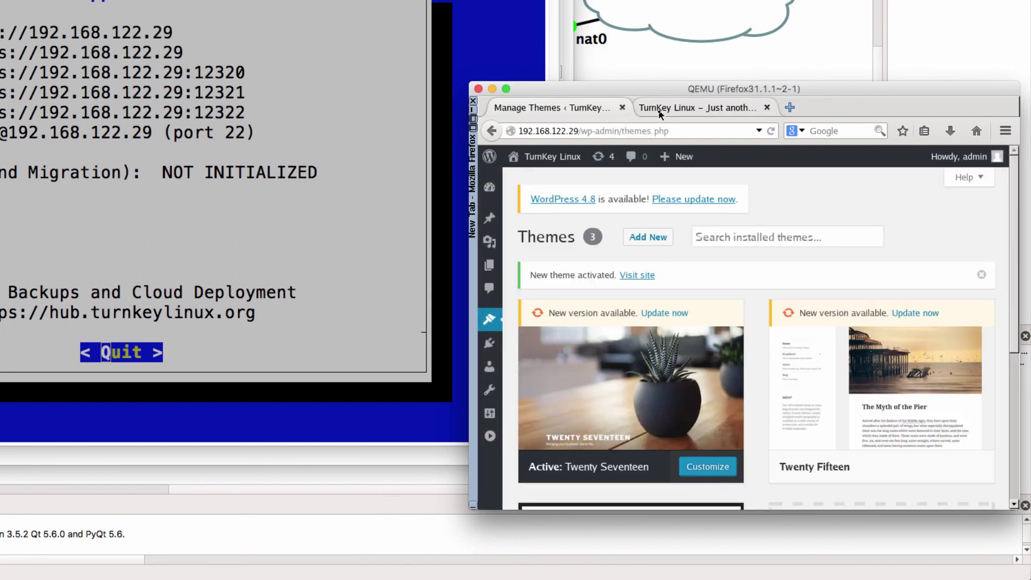
left_click(661, 111)
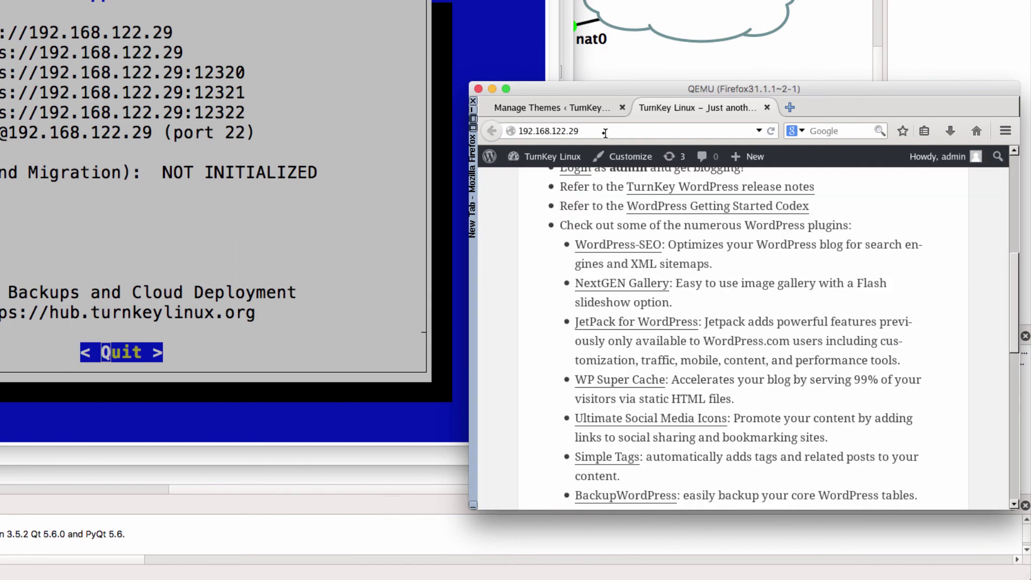
left_click(771, 131)
scroll(764, 209, "up", 5)
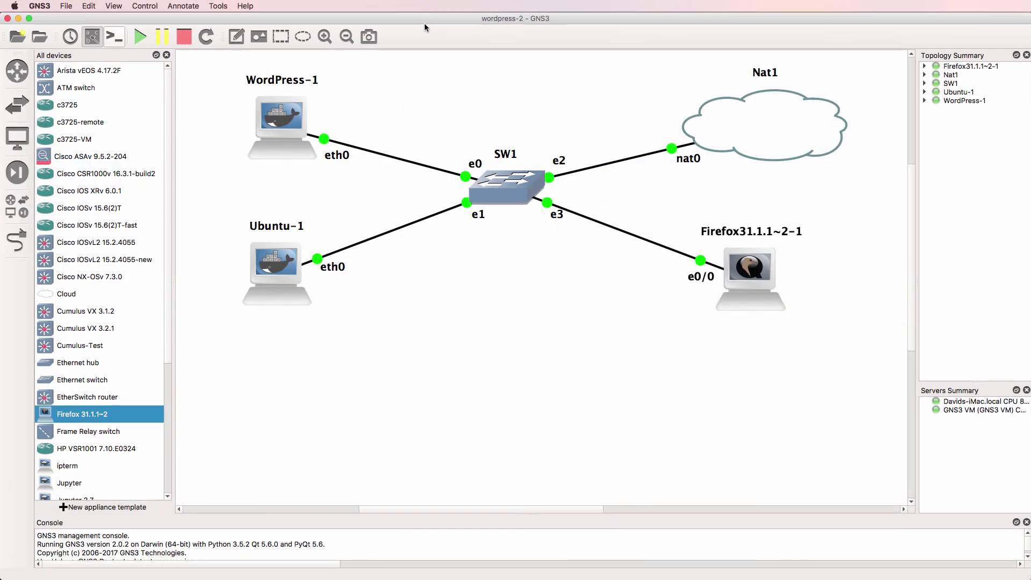
Stop the WordPress-1 container and start it again
right_click(282, 122)
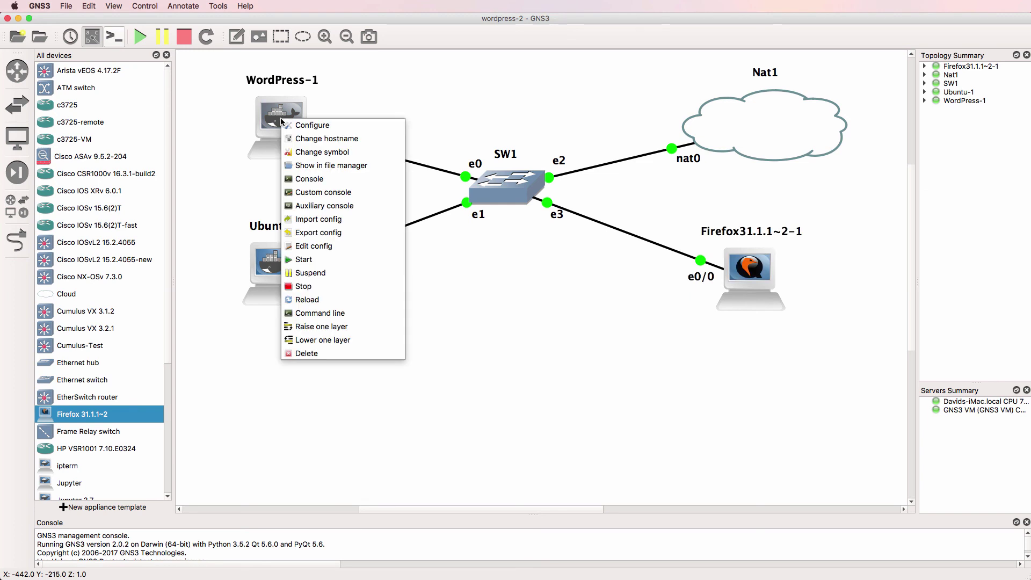
left_click(308, 287)
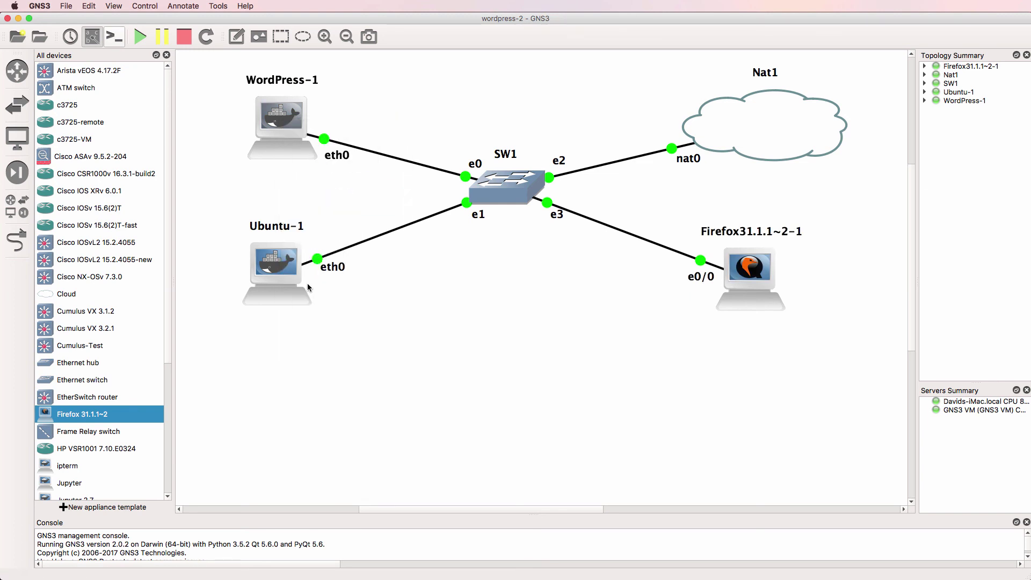
right_click(274, 130)
left_click(364, 272)
Reload the WordPress site in the Firefox VM and check the Manage Themes tab
key("super+Tab")
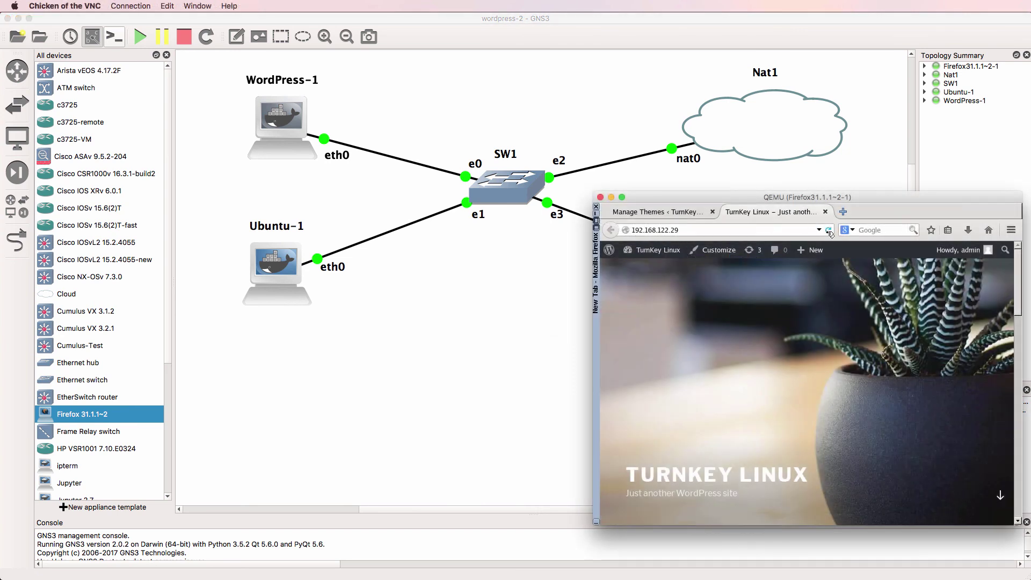
left_click(830, 231)
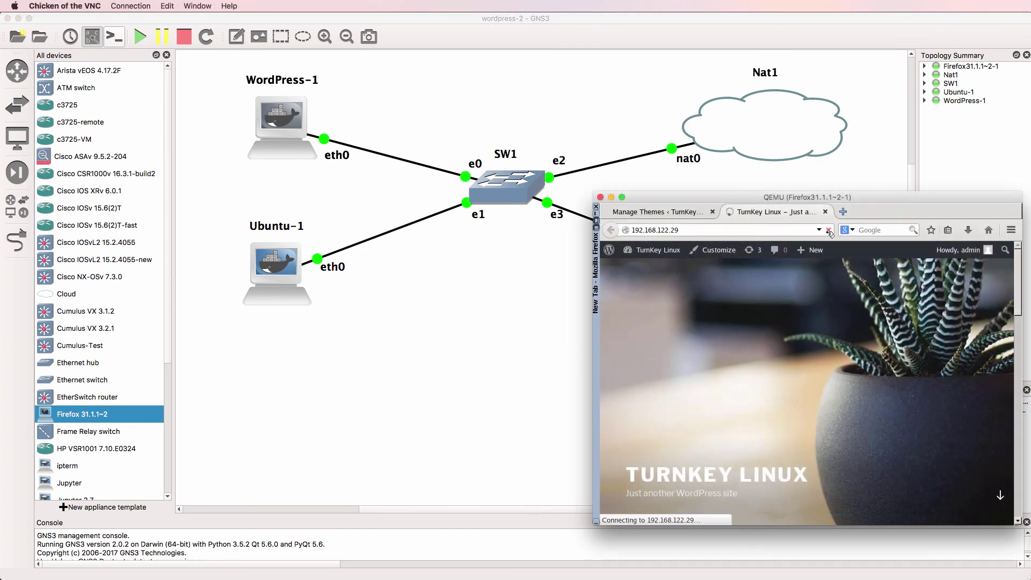
left_click(680, 214)
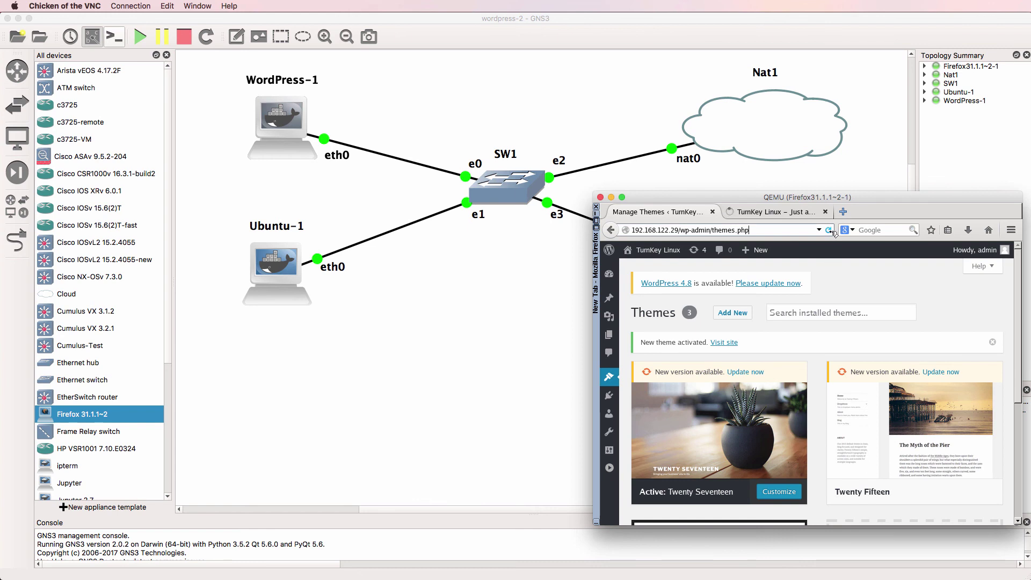
Run ifconfig in the WordPress-1 console to find its new 192.168.122.198 address
right_click(294, 129)
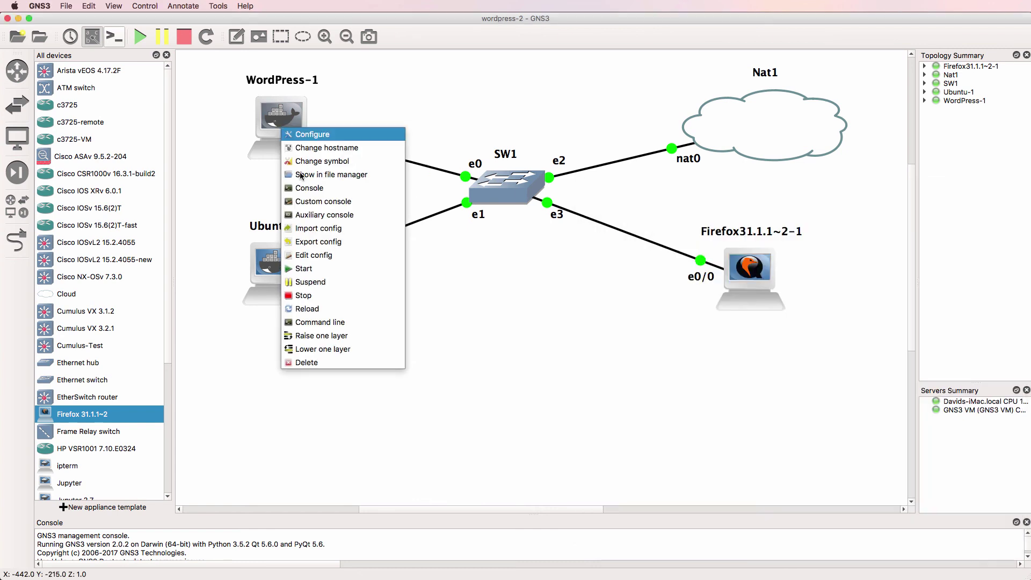
left_click(321, 188)
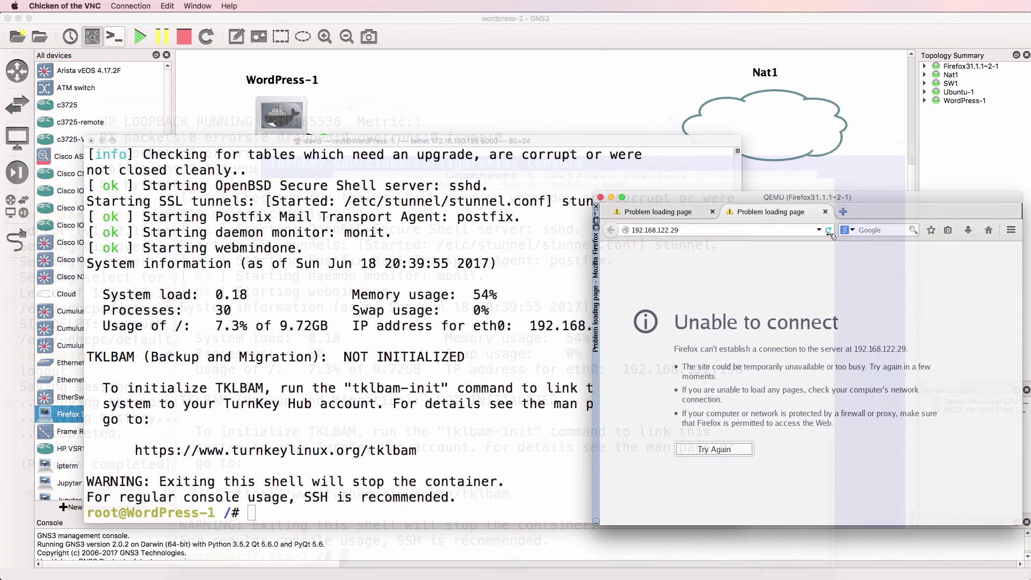
left_click(129, 407)
type("ifconfig")
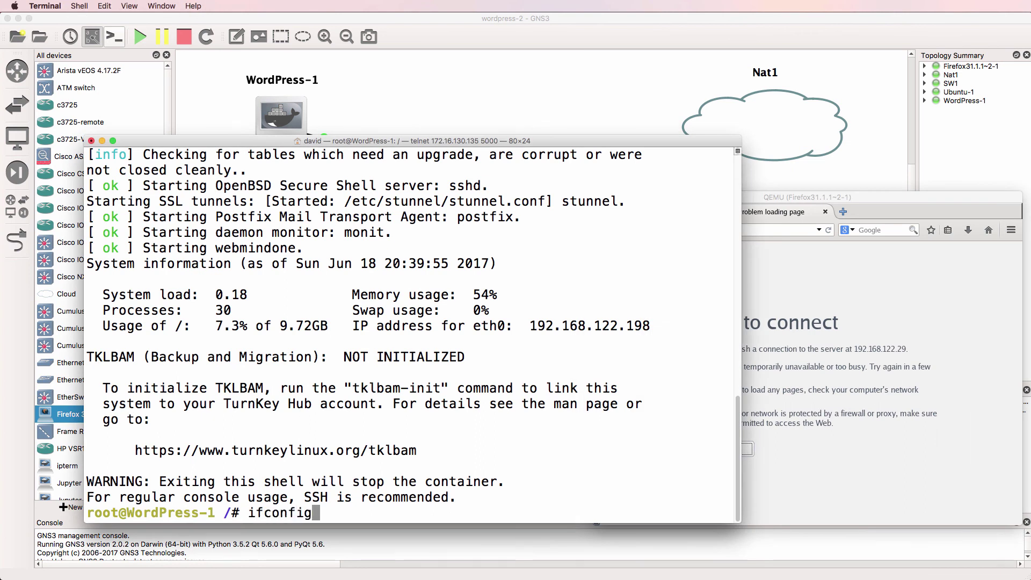
key("Return")
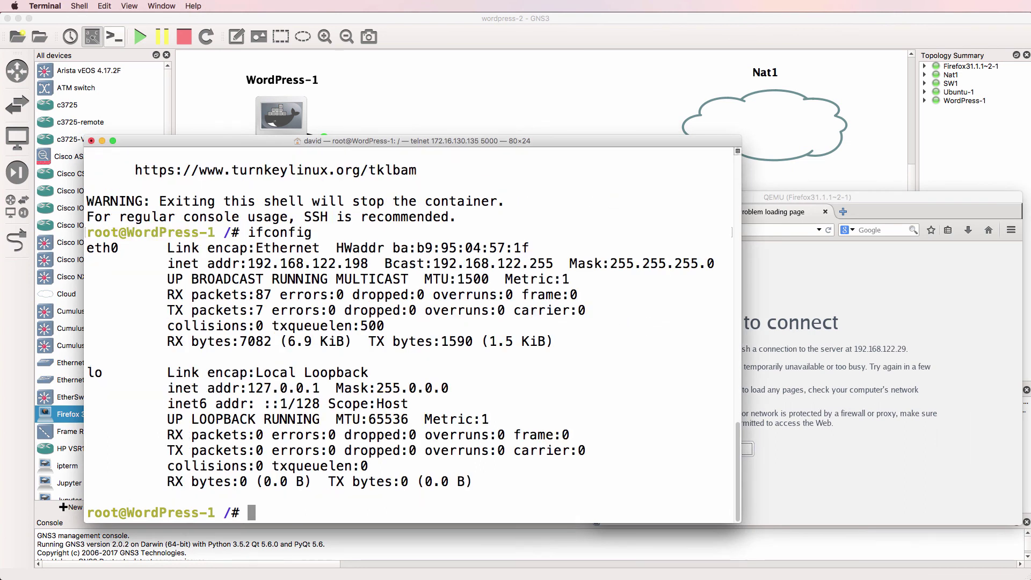
Load the WordPress site at 192.168.122.198 in the Firefox VM
left_click(776, 230)
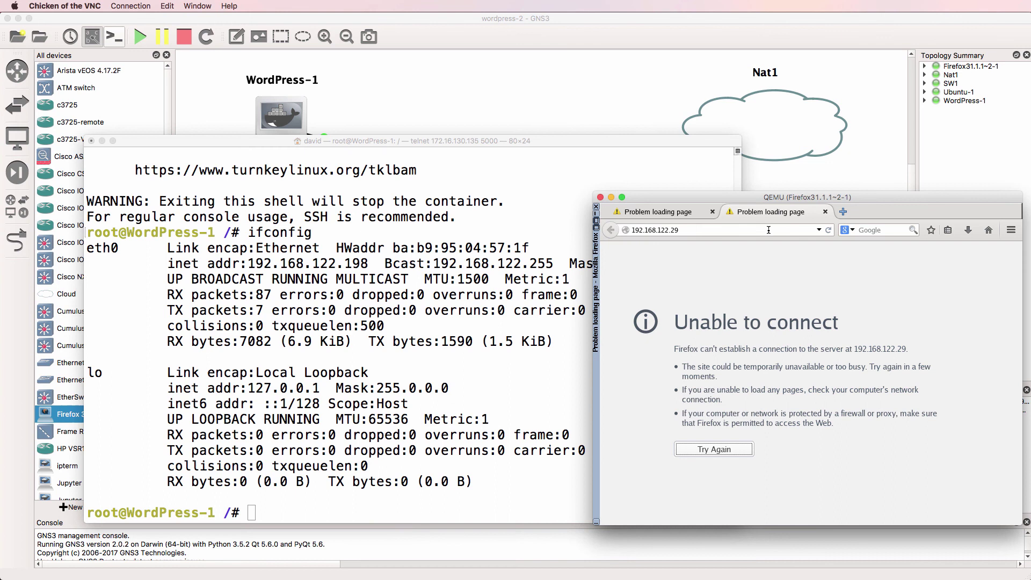
type("192.168.122.198")
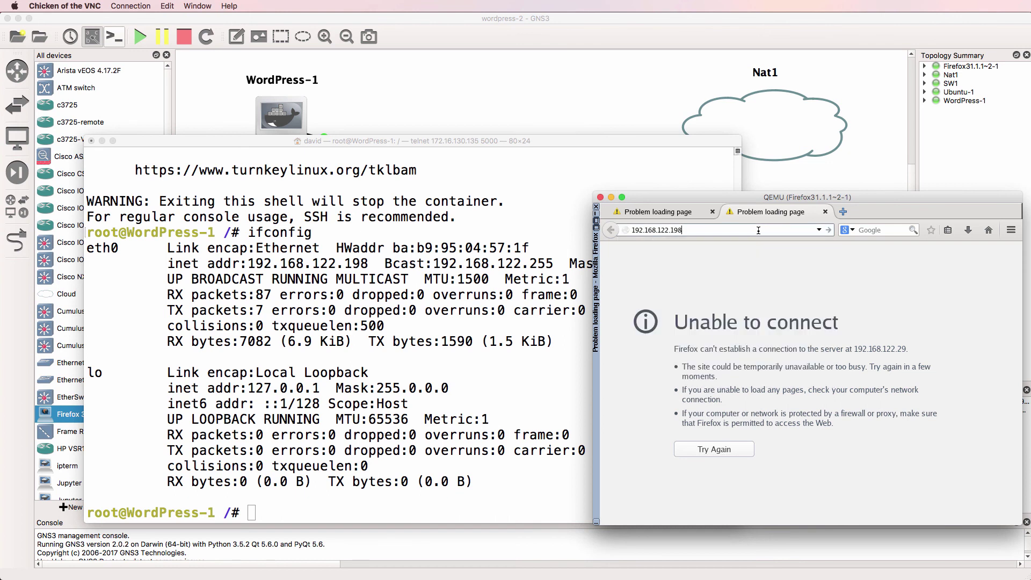
key("Return")
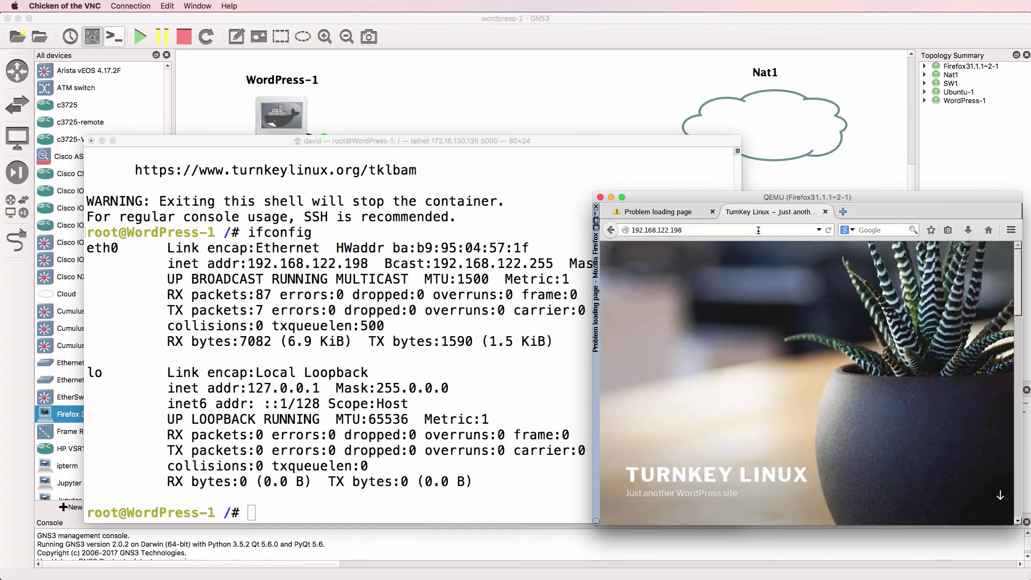
scroll(762, 333, "down", 5)
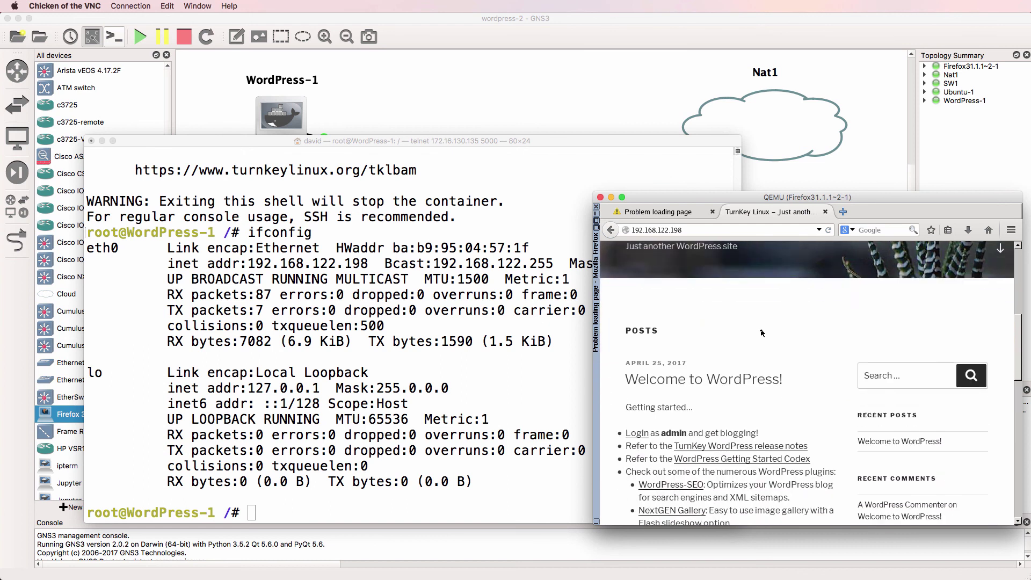
scroll(761, 329, "down", 2)
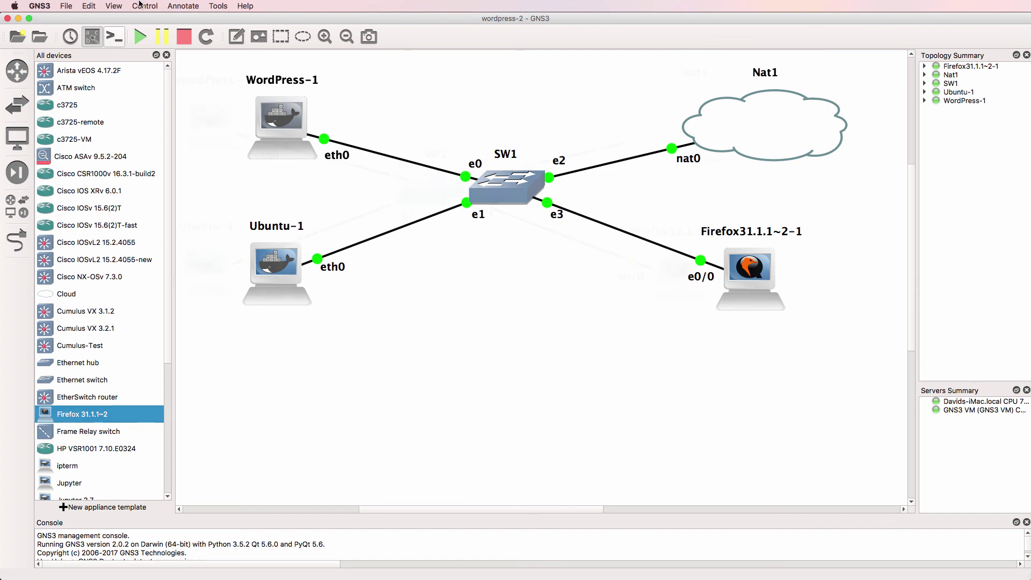
Close the All devices dock panel to widen the topology canvas
left_click(167, 56)
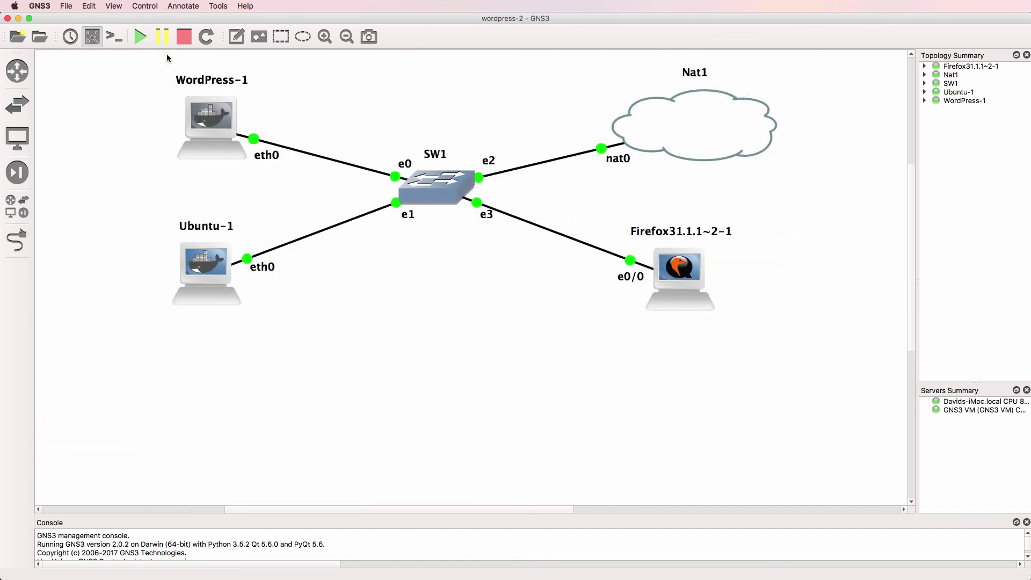